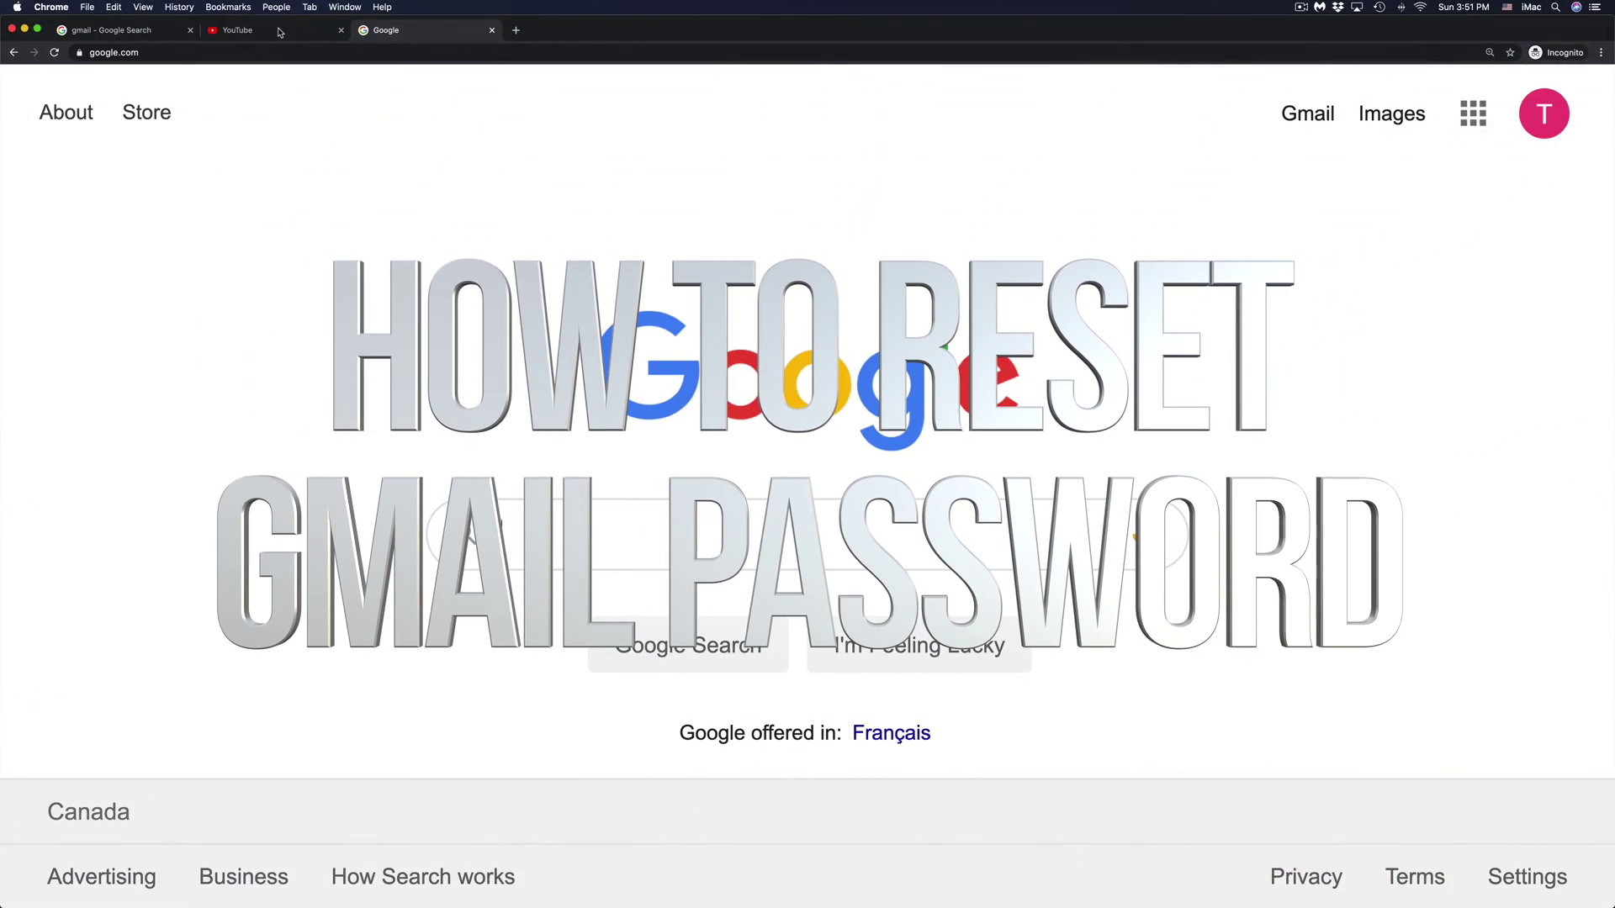
Step: Cycle through the YouTube and Google tabs, ending on the gmail search results
{"action": "left_click", "coordinate": [270, 31]}
{"action": "left_click", "coordinate": [140, 32]}
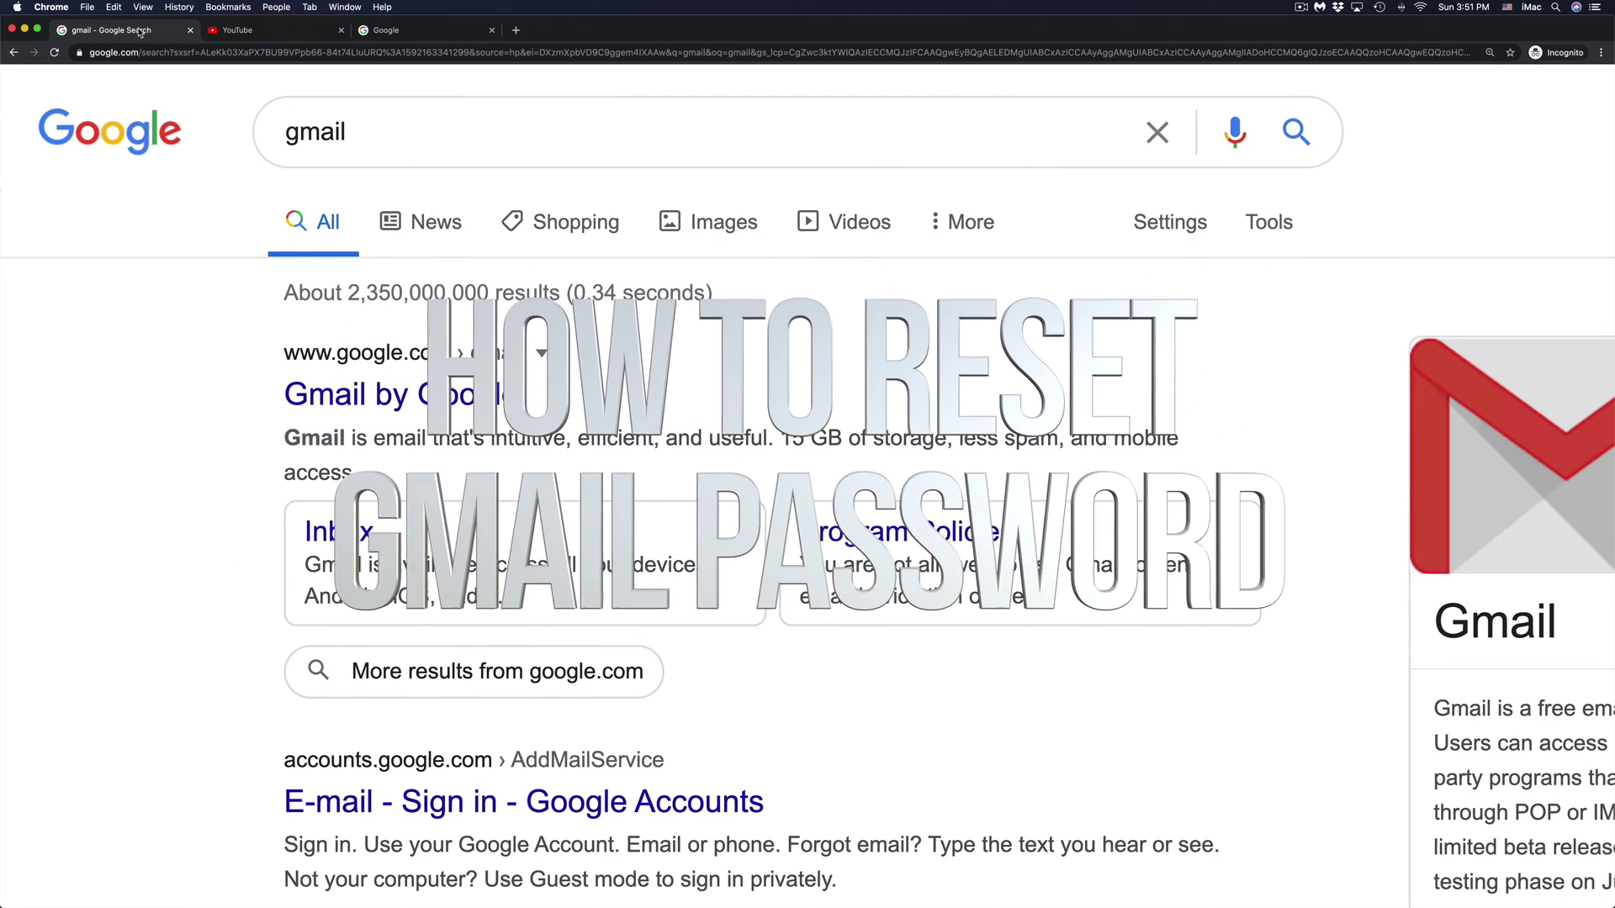
{"action": "left_click", "coordinate": [274, 36]}
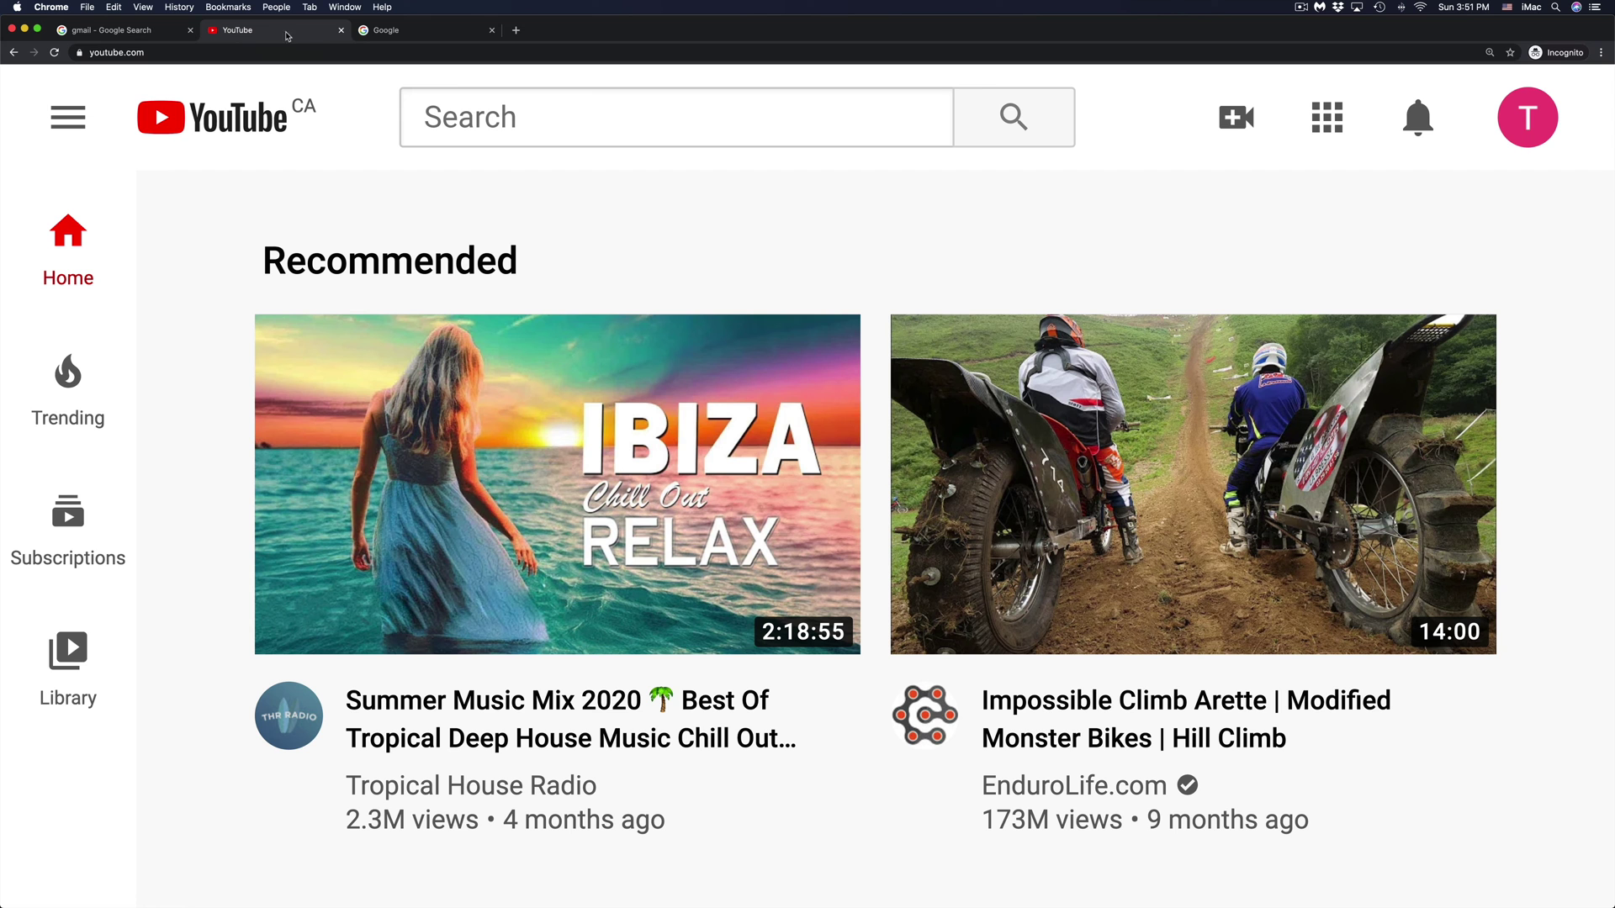
{"action": "left_click", "coordinate": [411, 33]}
{"action": "left_click", "coordinate": [161, 32]}
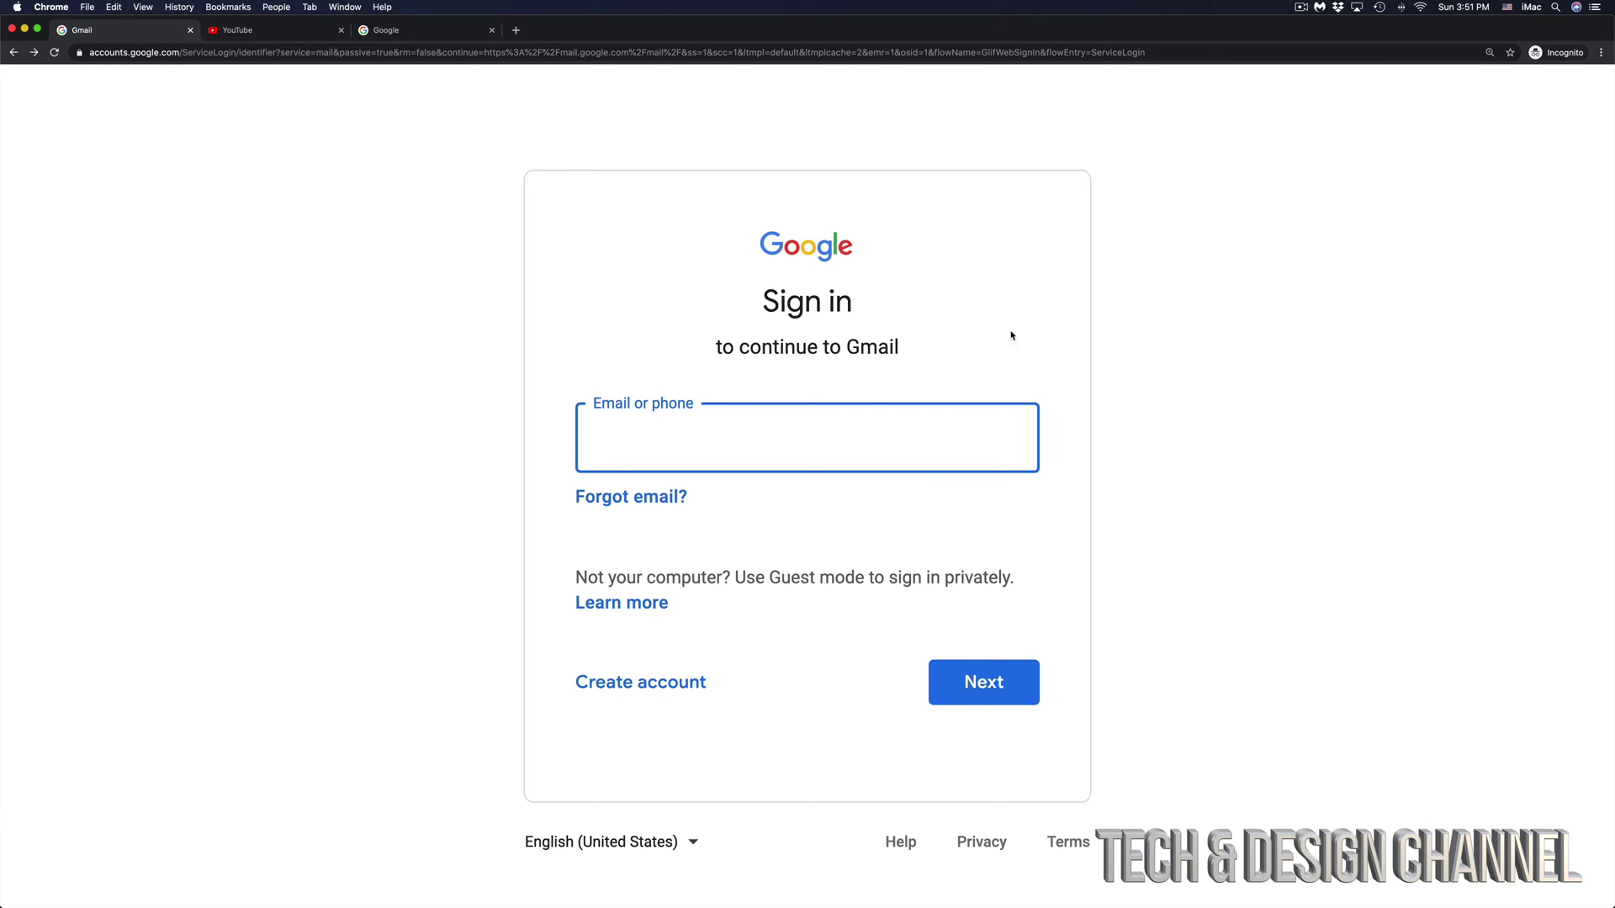
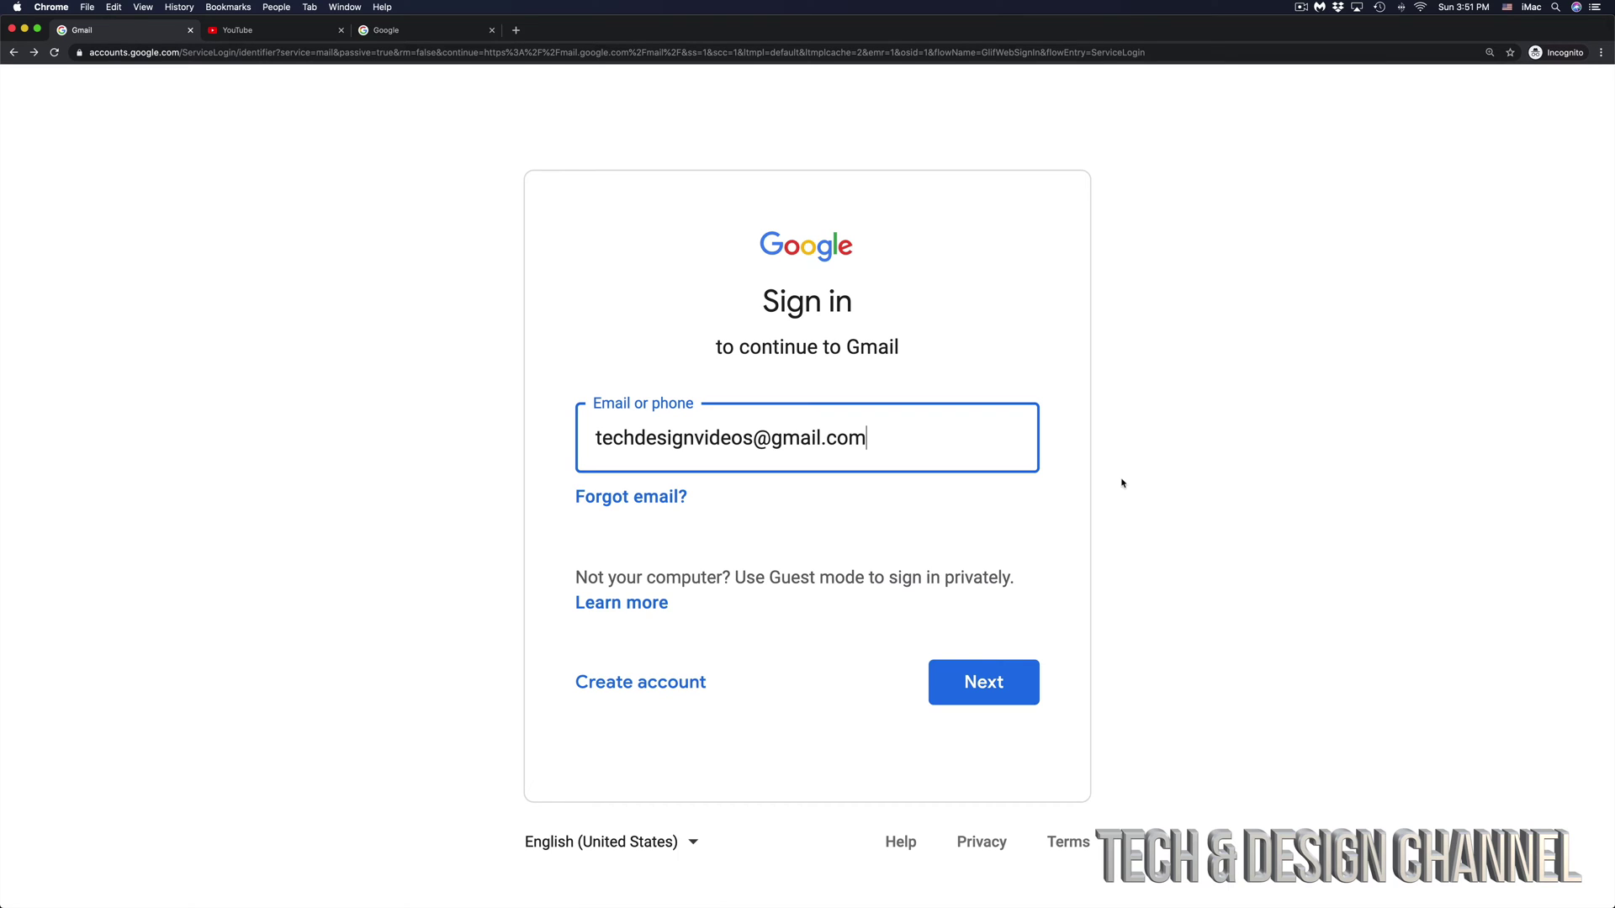
{"action": "left_click", "coordinate": [1013, 698]}
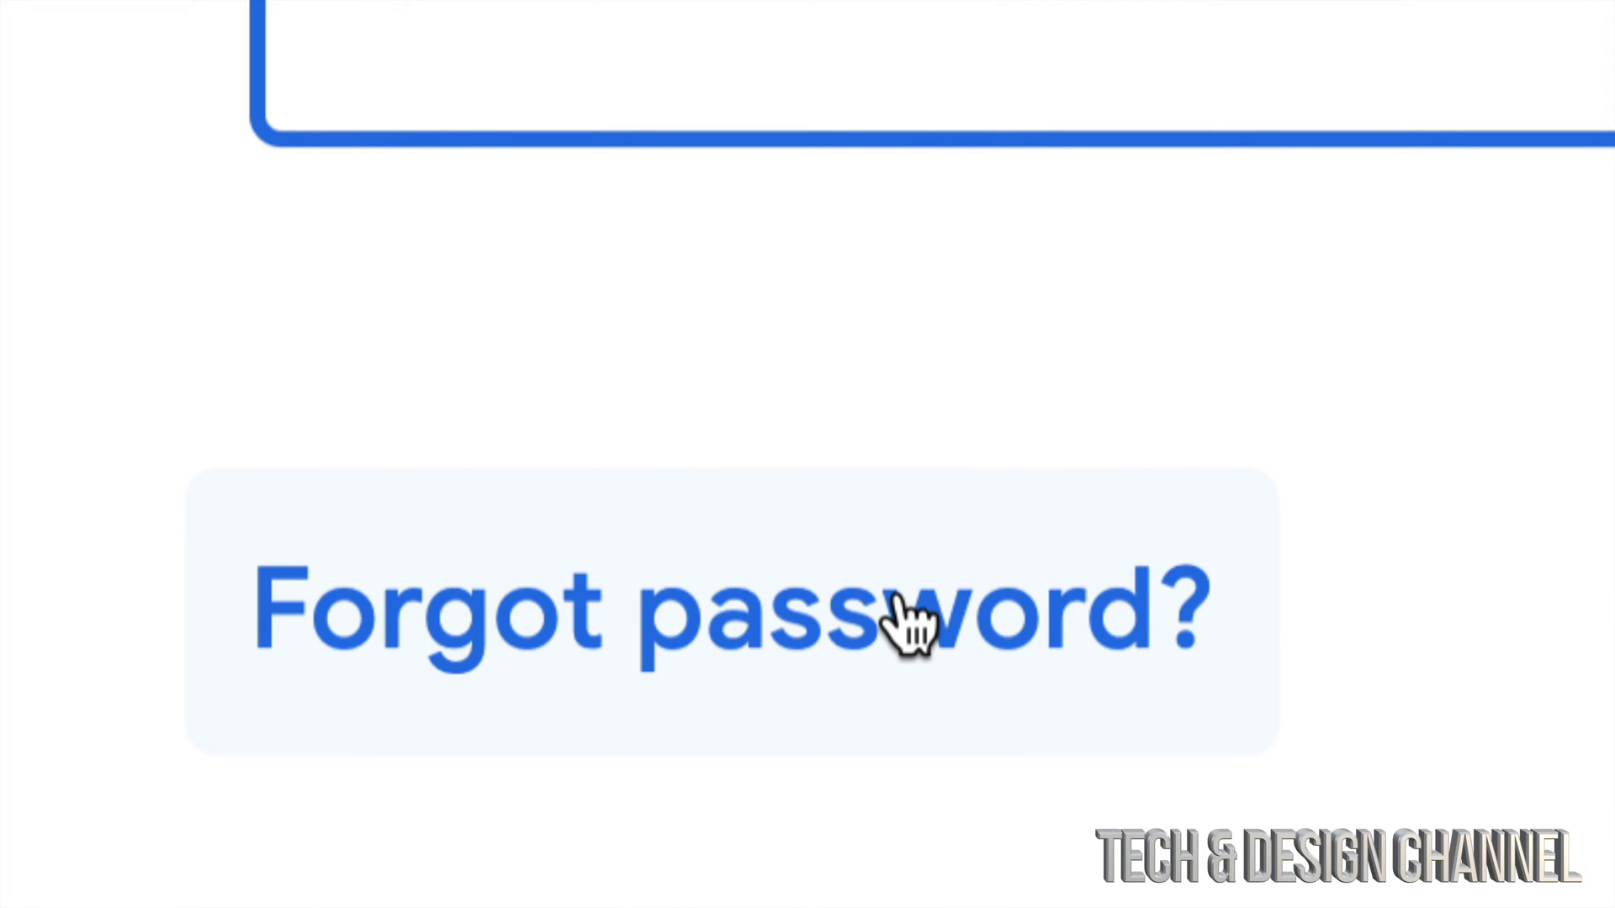
Step: Choose Forgot password and submit the last remembered password
{"action": "left_click", "coordinate": [893, 599]}
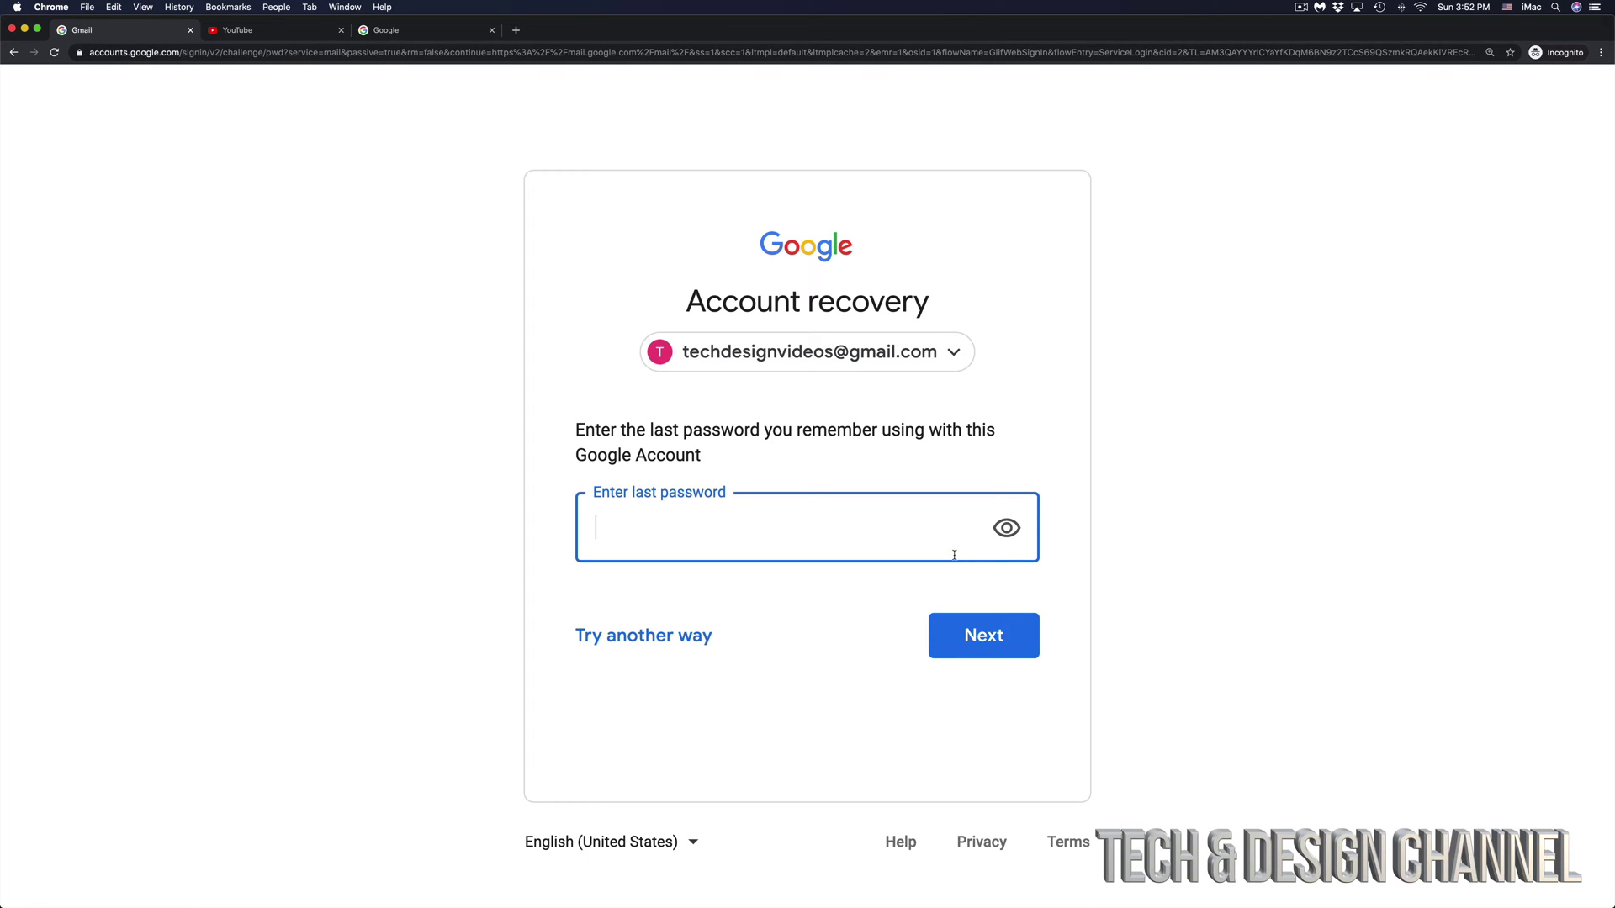
{"action": "type", "text": "••••••••••••••"}
{"action": "type", "text": "••••••••••••"}
{"action": "left_click", "coordinate": [1014, 624]}
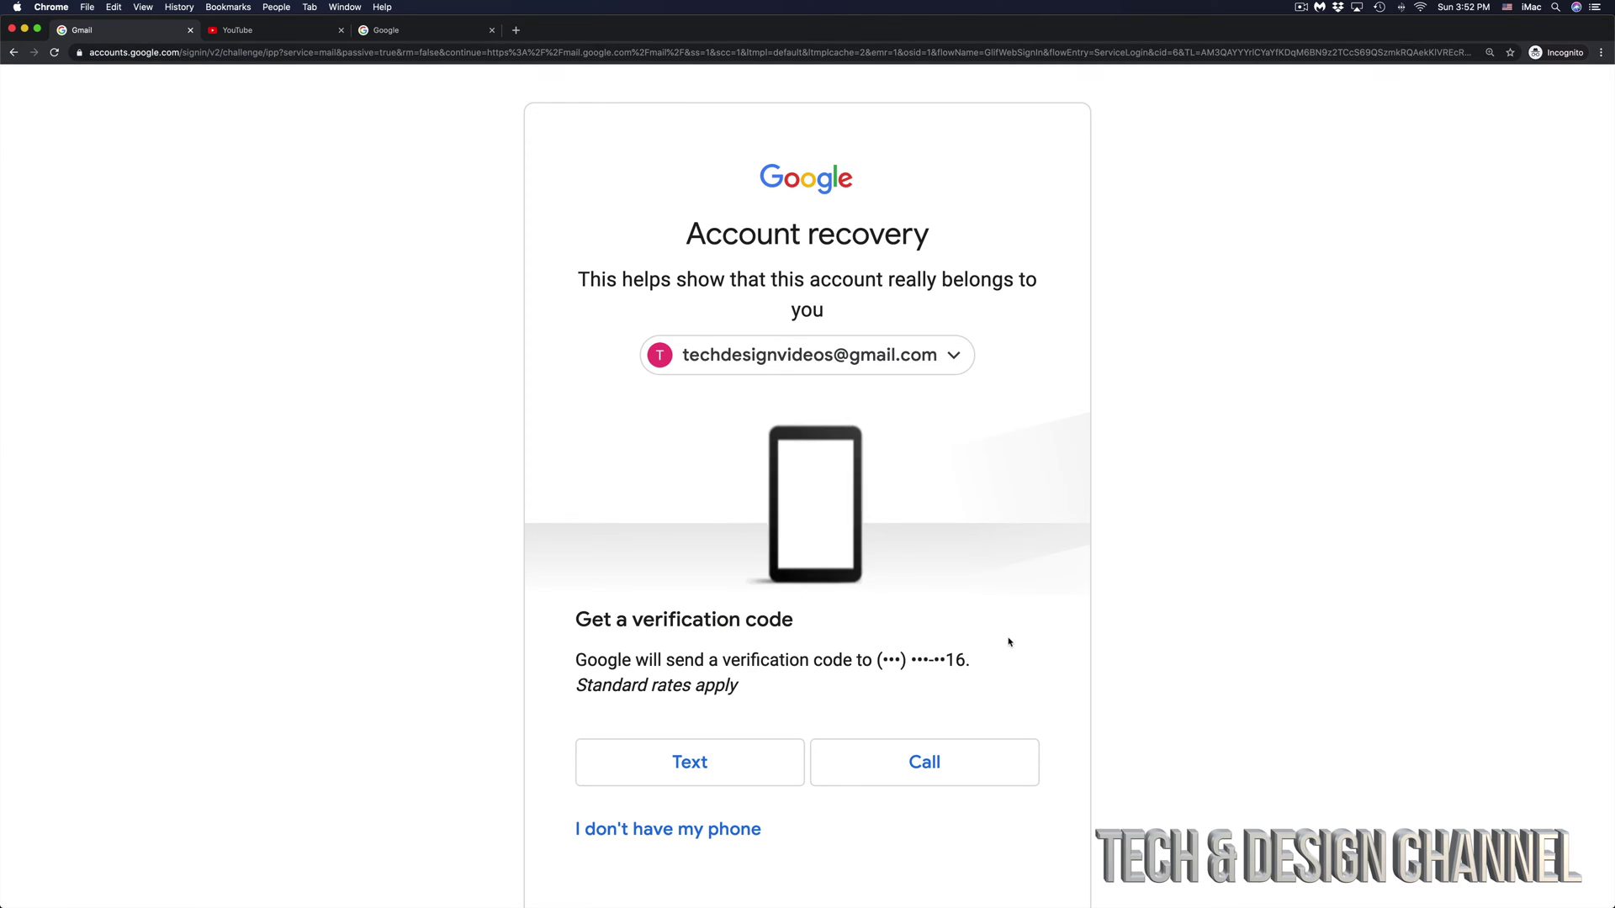
Step: Have the verification code sent by SMS to the linked phone
{"action": "scroll", "coordinate": [1009, 642], "scroll_direction": "down", "scroll_amount": 1}
{"action": "scroll", "coordinate": [925, 648], "scroll_direction": "down", "scroll_amount": 2}
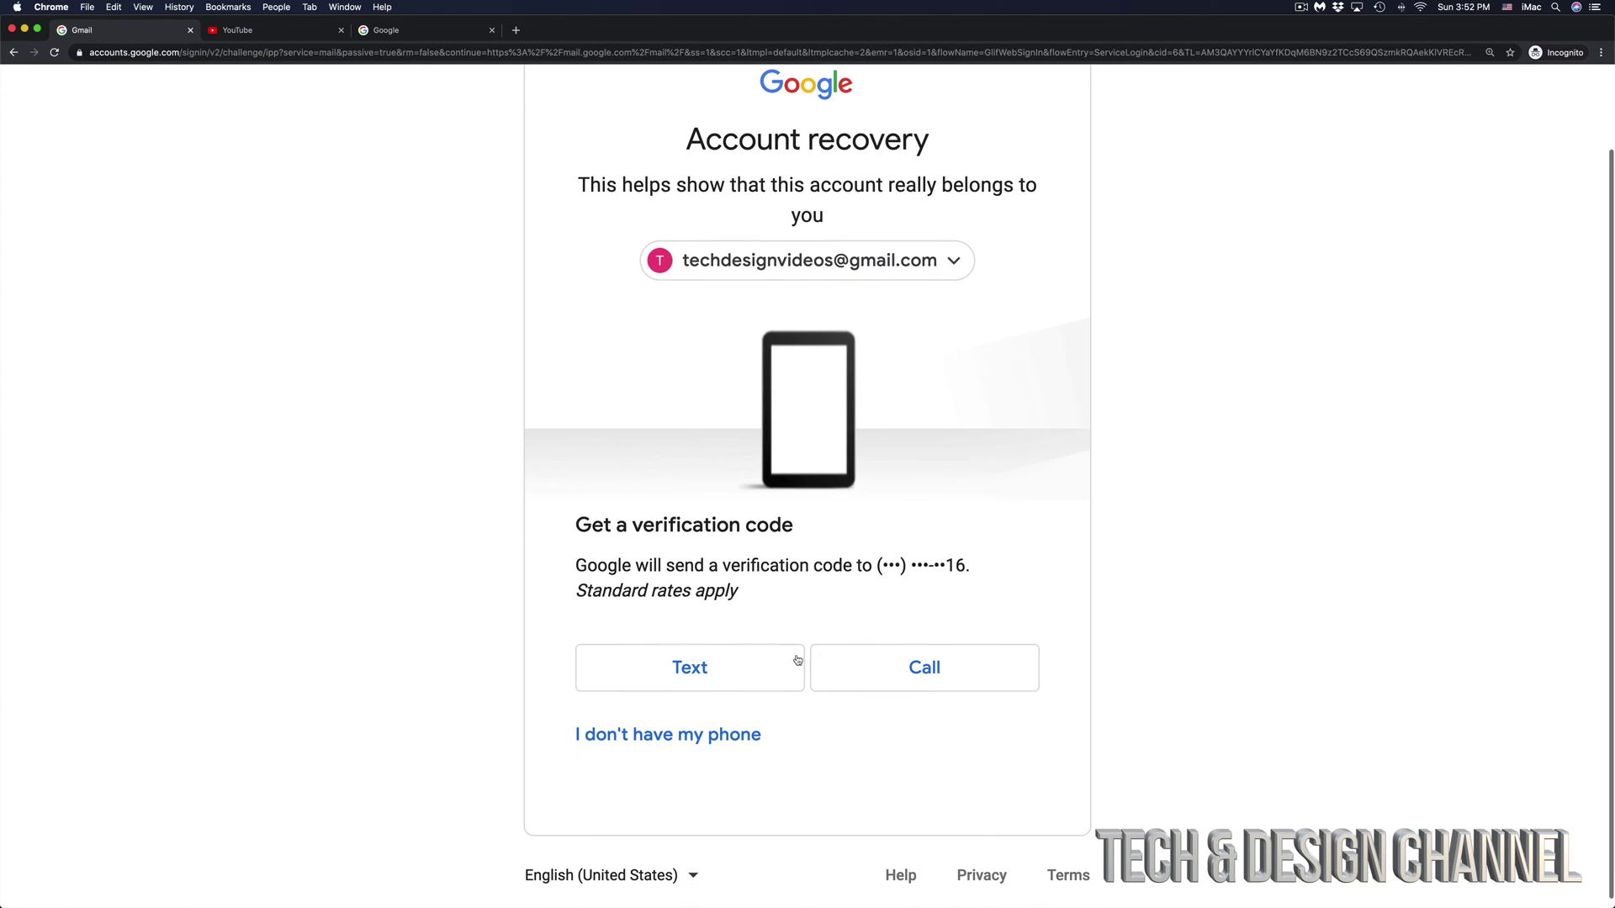
{"action": "left_click", "coordinate": [683, 673]}
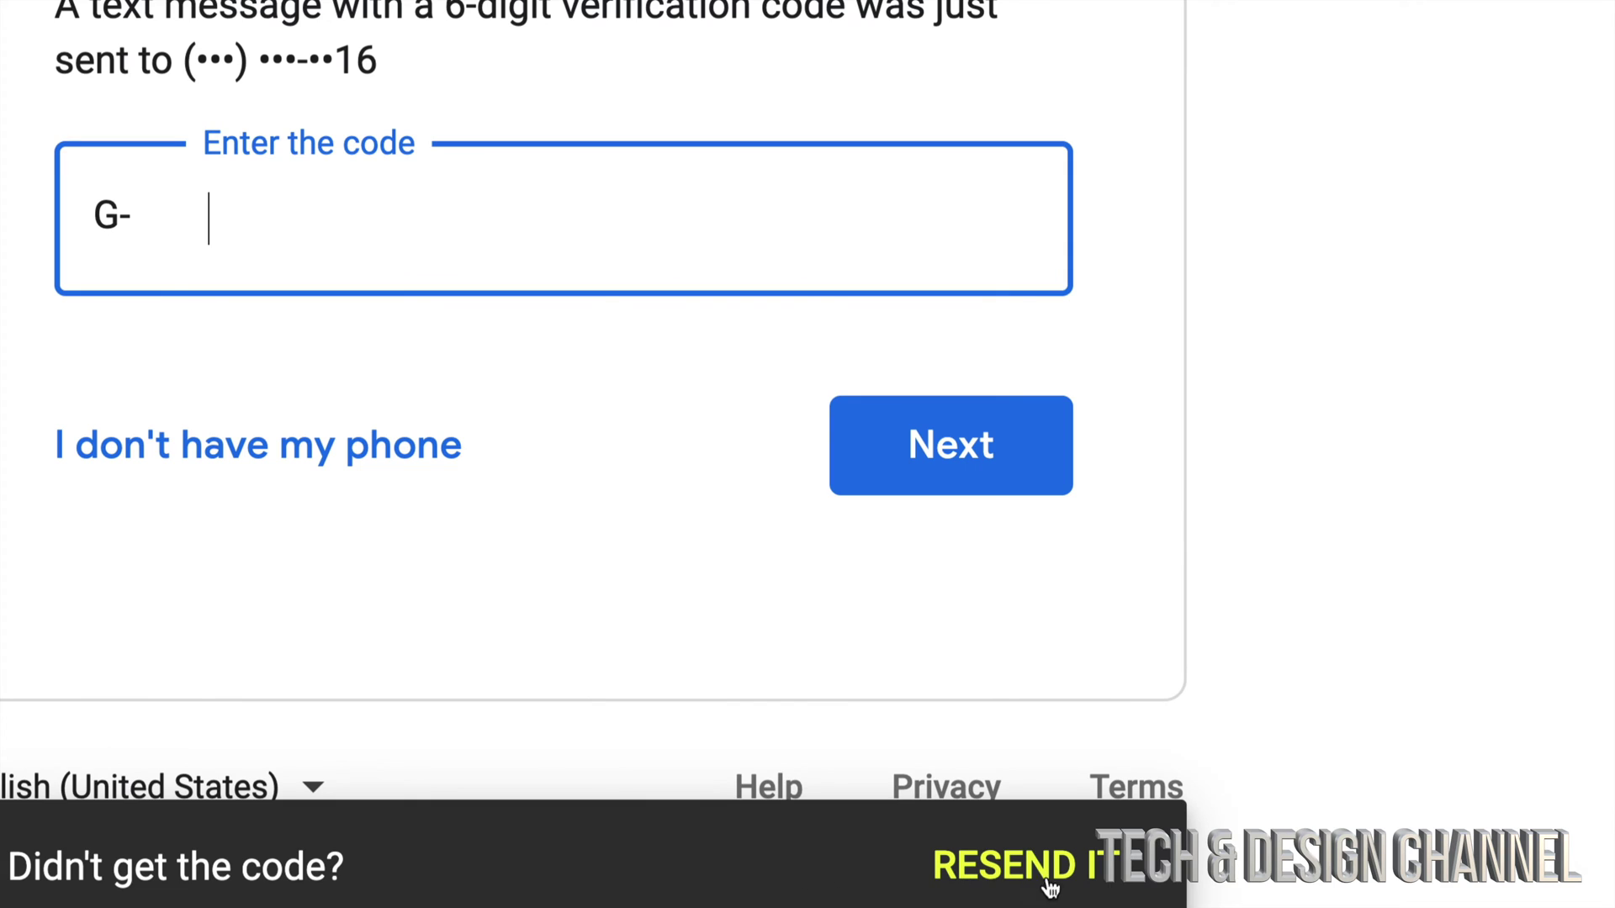
Step: Dismiss the resend notice and submit the texted 6-digit verification code
{"action": "left_click", "coordinate": [1055, 873]}
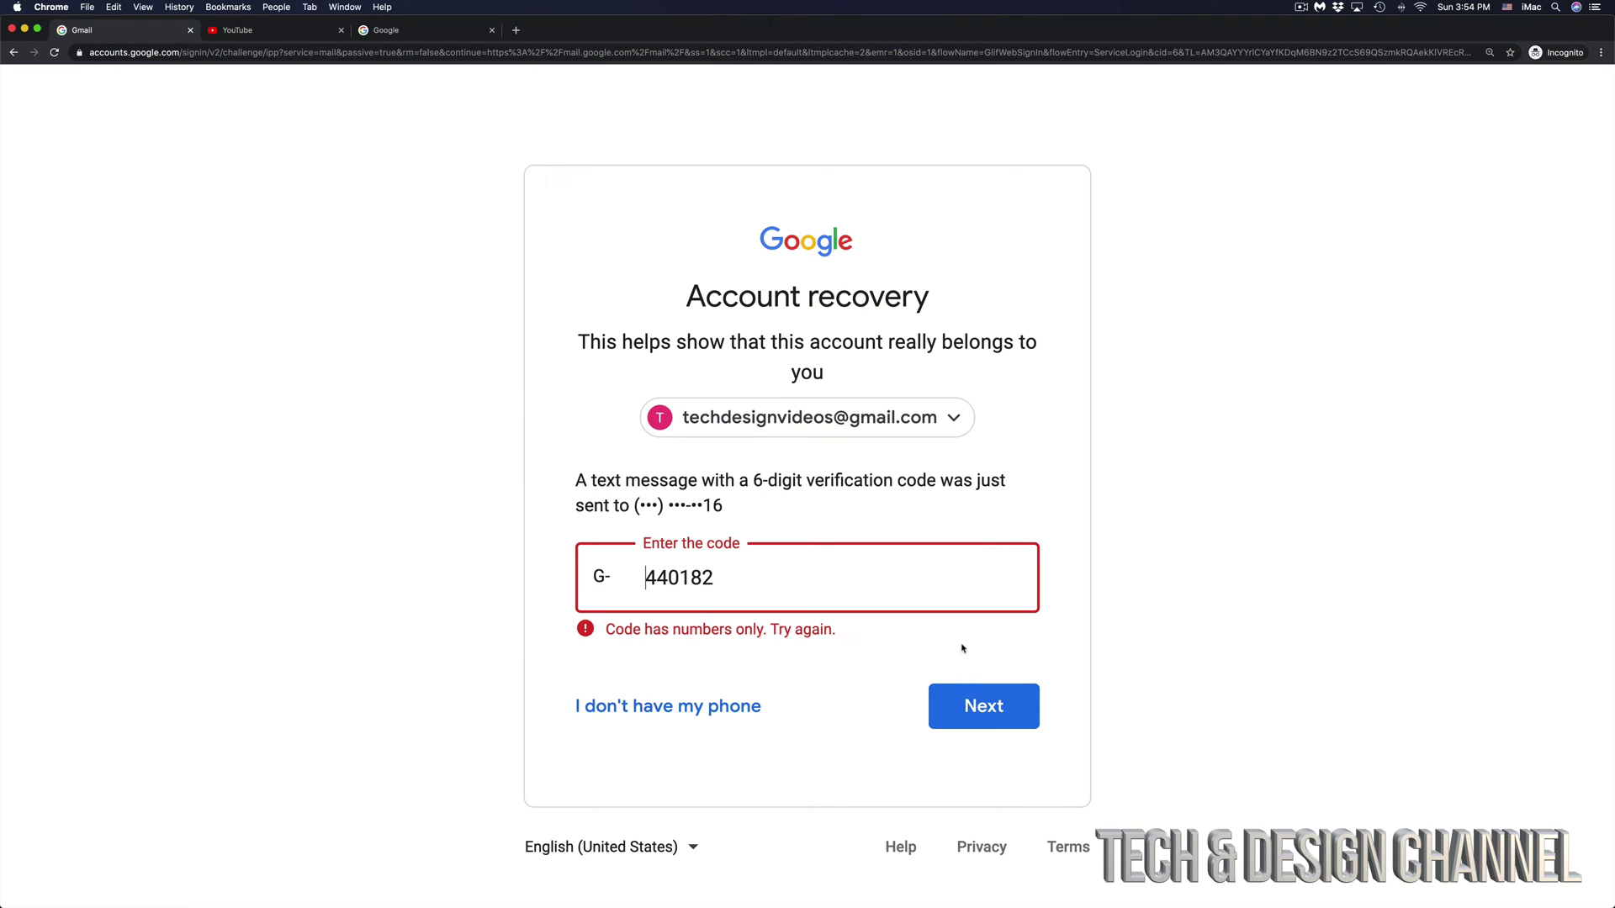
{"action": "left_click", "coordinate": [1001, 691]}
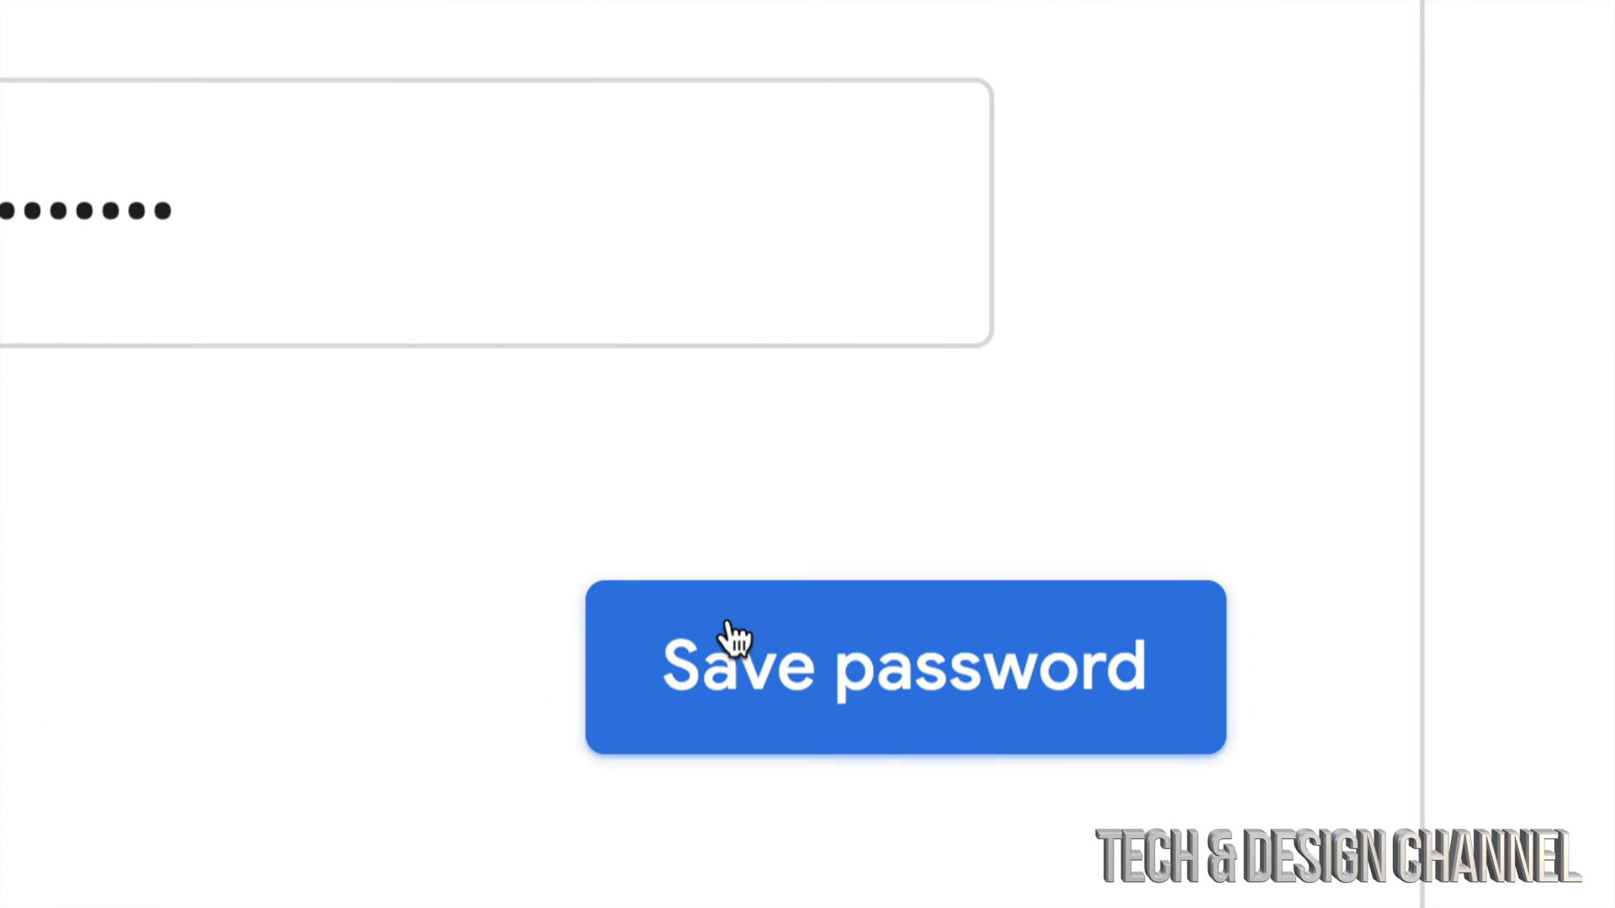
Step: Save the newly created and confirmed password
{"action": "left_click", "coordinate": [910, 658]}
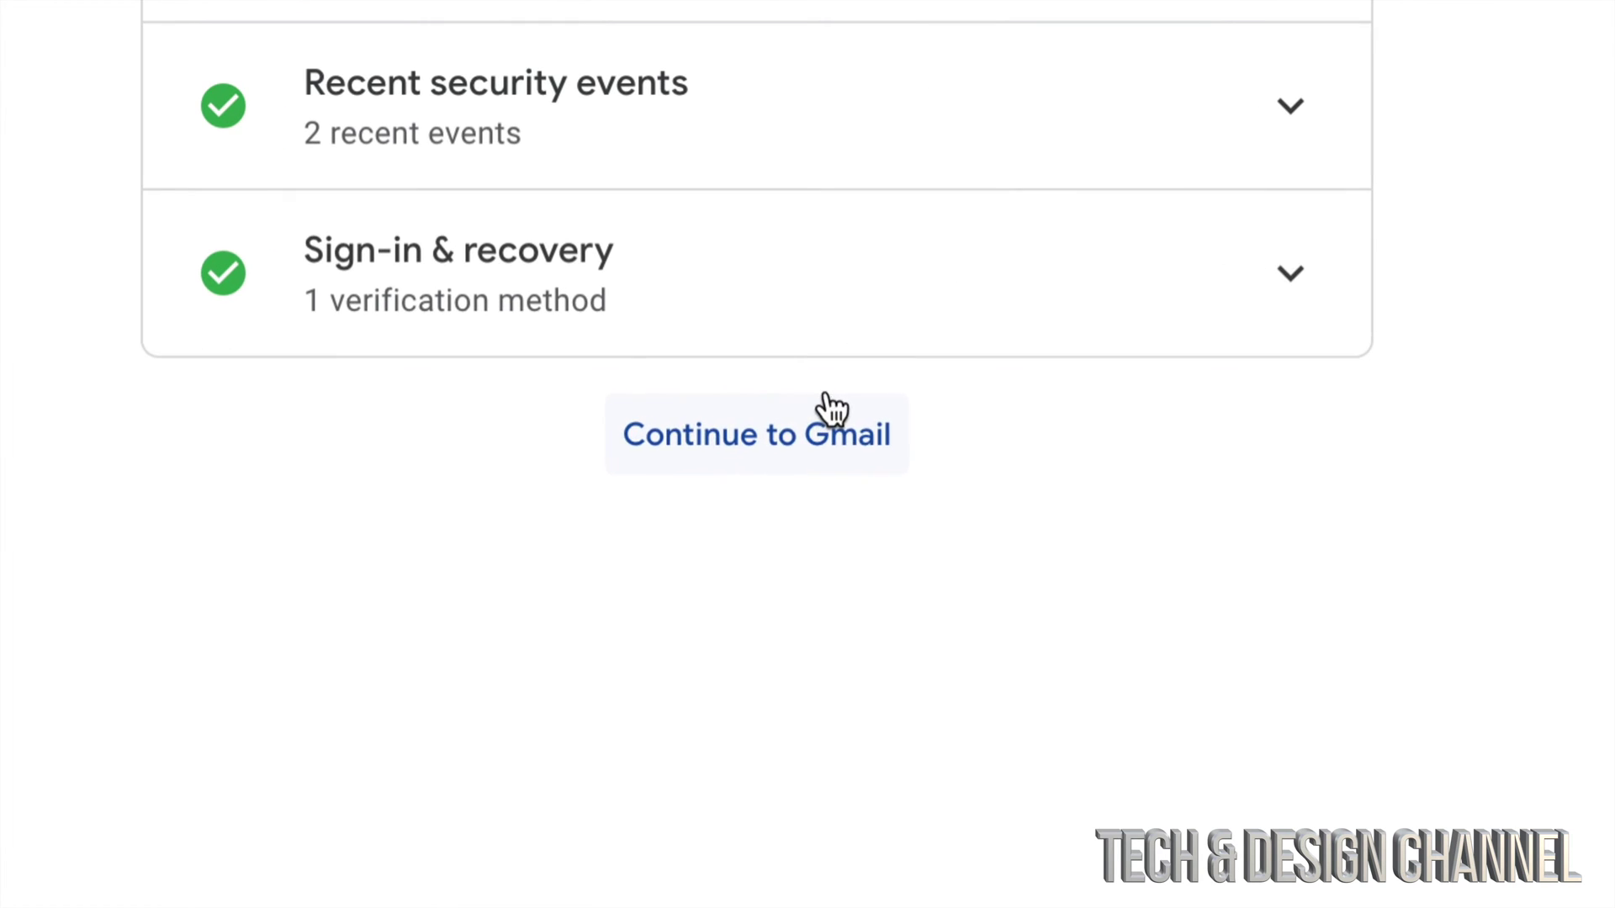
Step: Continue to the Gmail inbox and zoom it in two levels
{"action": "left_click", "coordinate": [723, 442]}
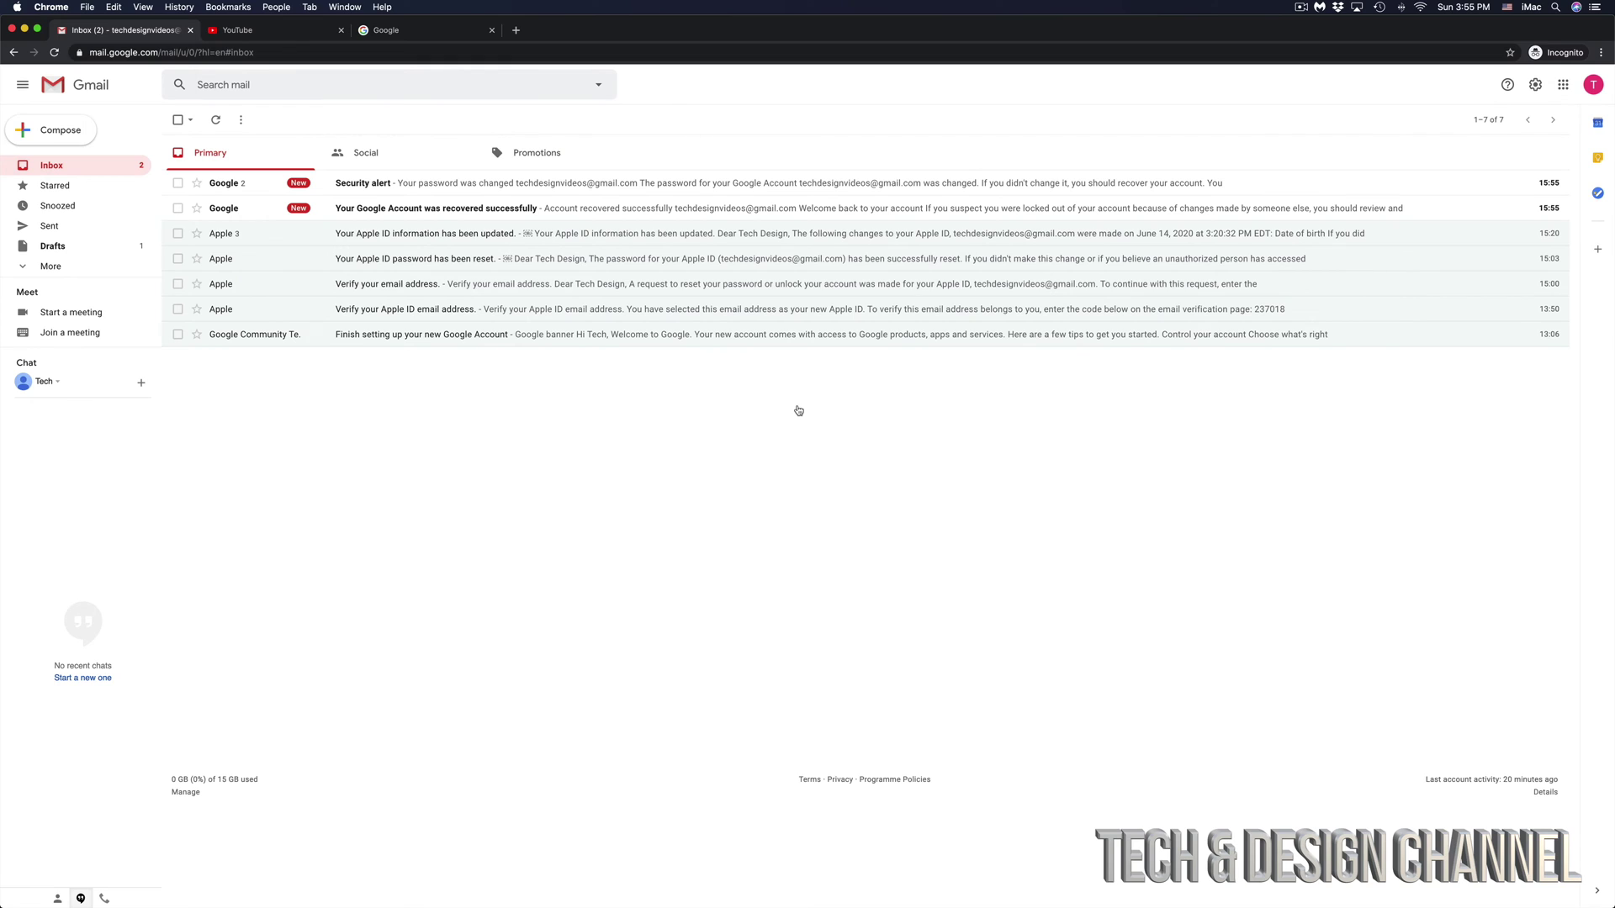
{"action": "key", "text": "super+equal"}
{"action": "key", "text": "super+equal"}
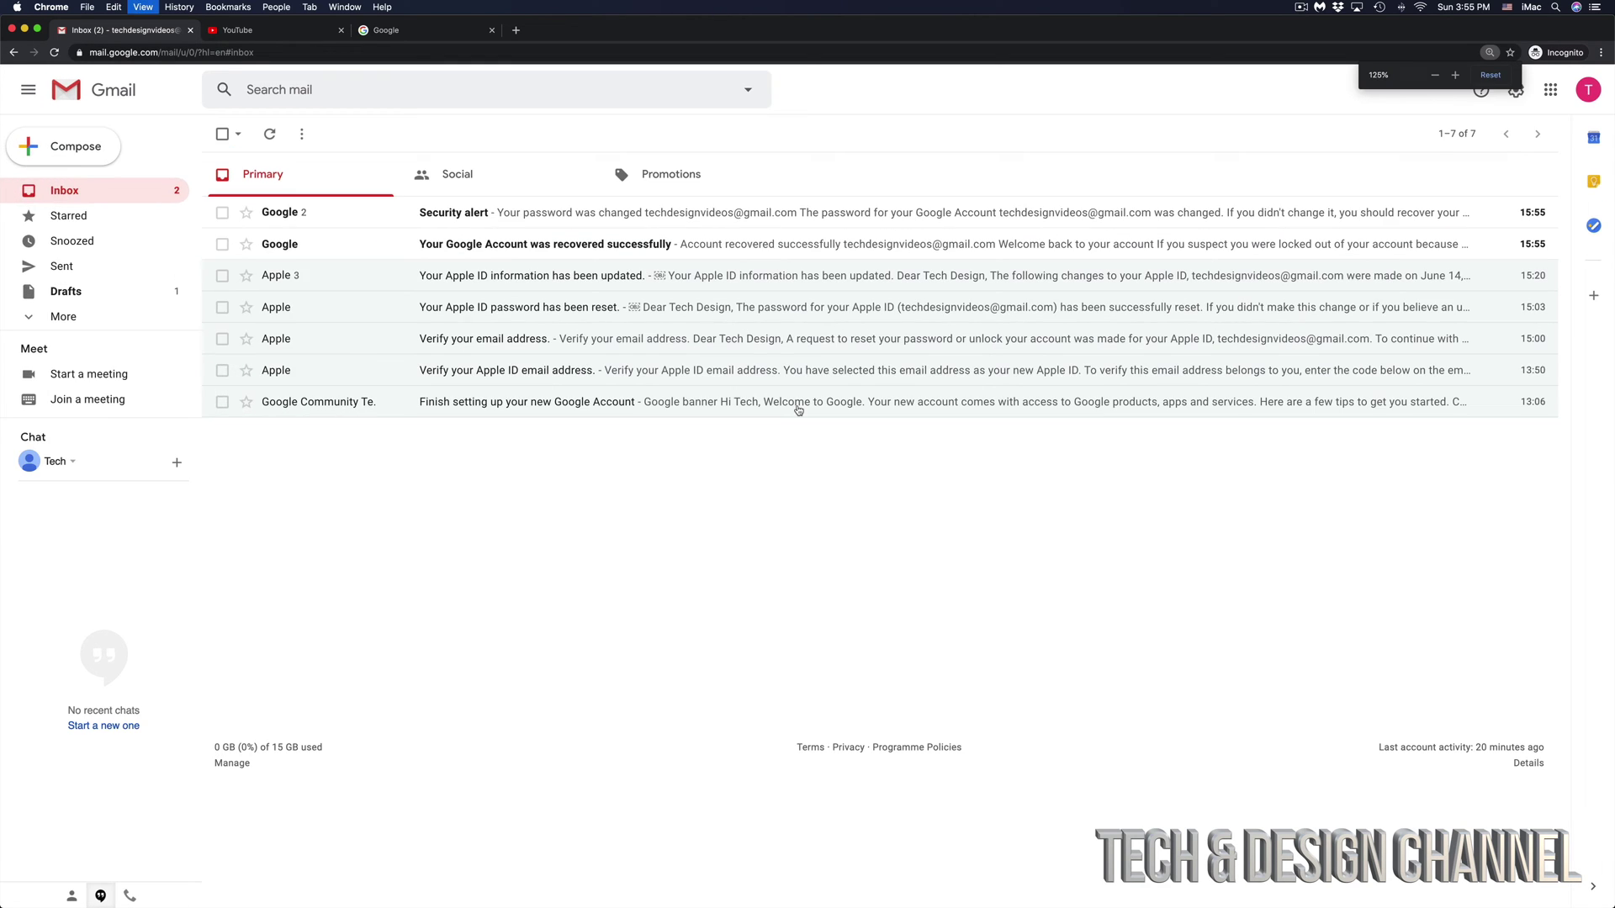
{"action": "key", "text": "super+equal"}
{"action": "key", "text": "super+equal"}
{"action": "key", "text": "super+equal"}
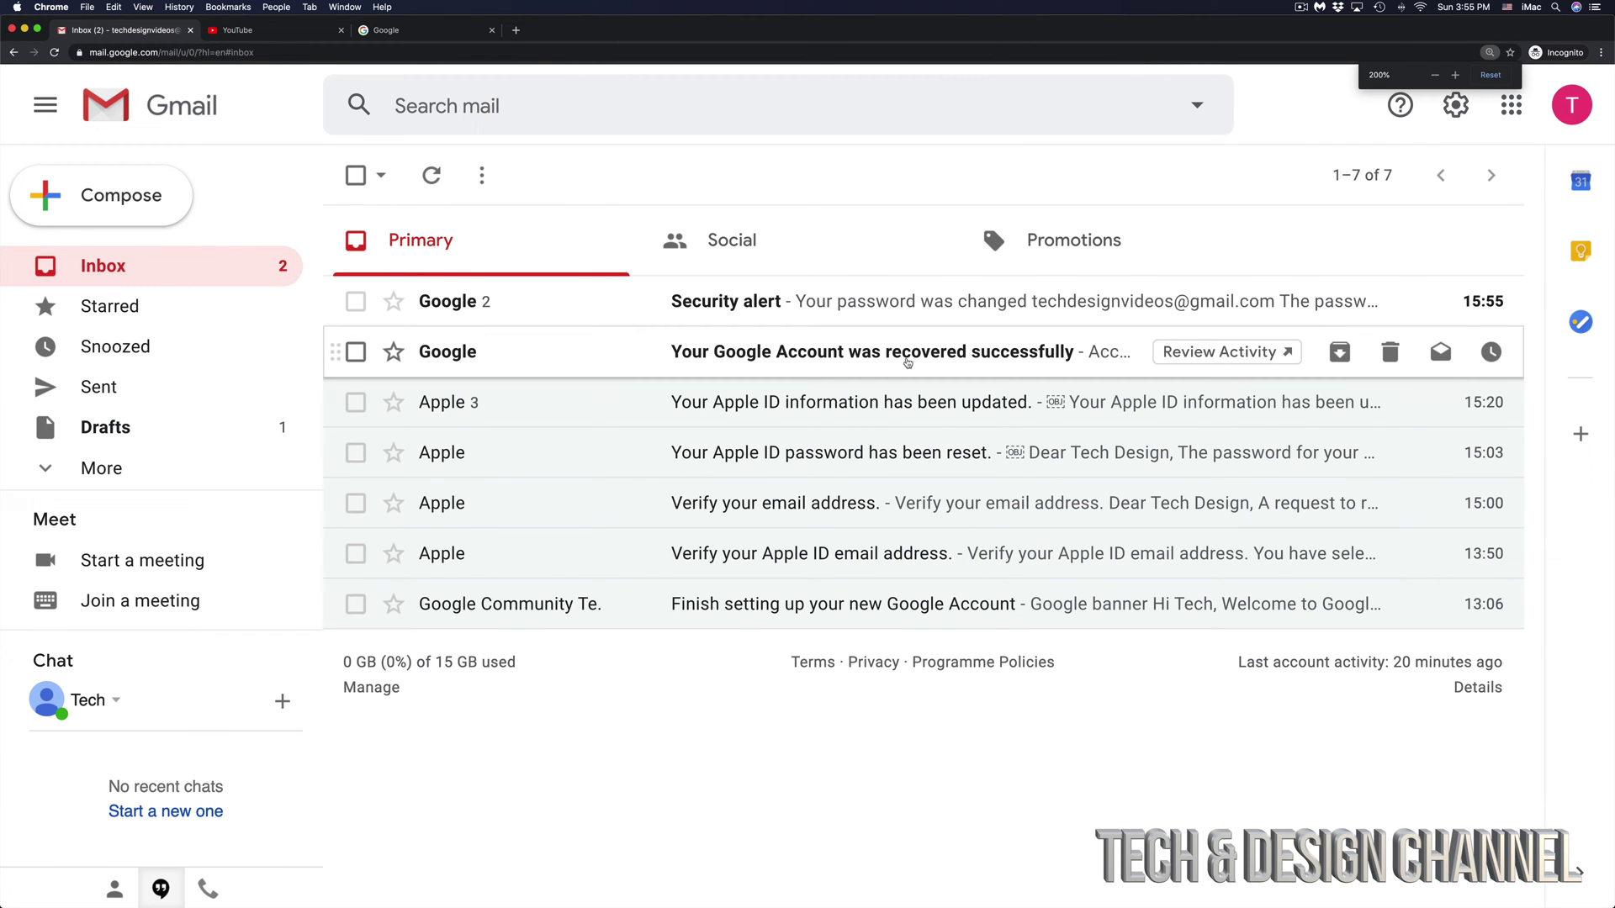
Step: Read the account-recovered and Security alert emails, returning to the inbox
{"action": "left_click", "coordinate": [908, 362]}
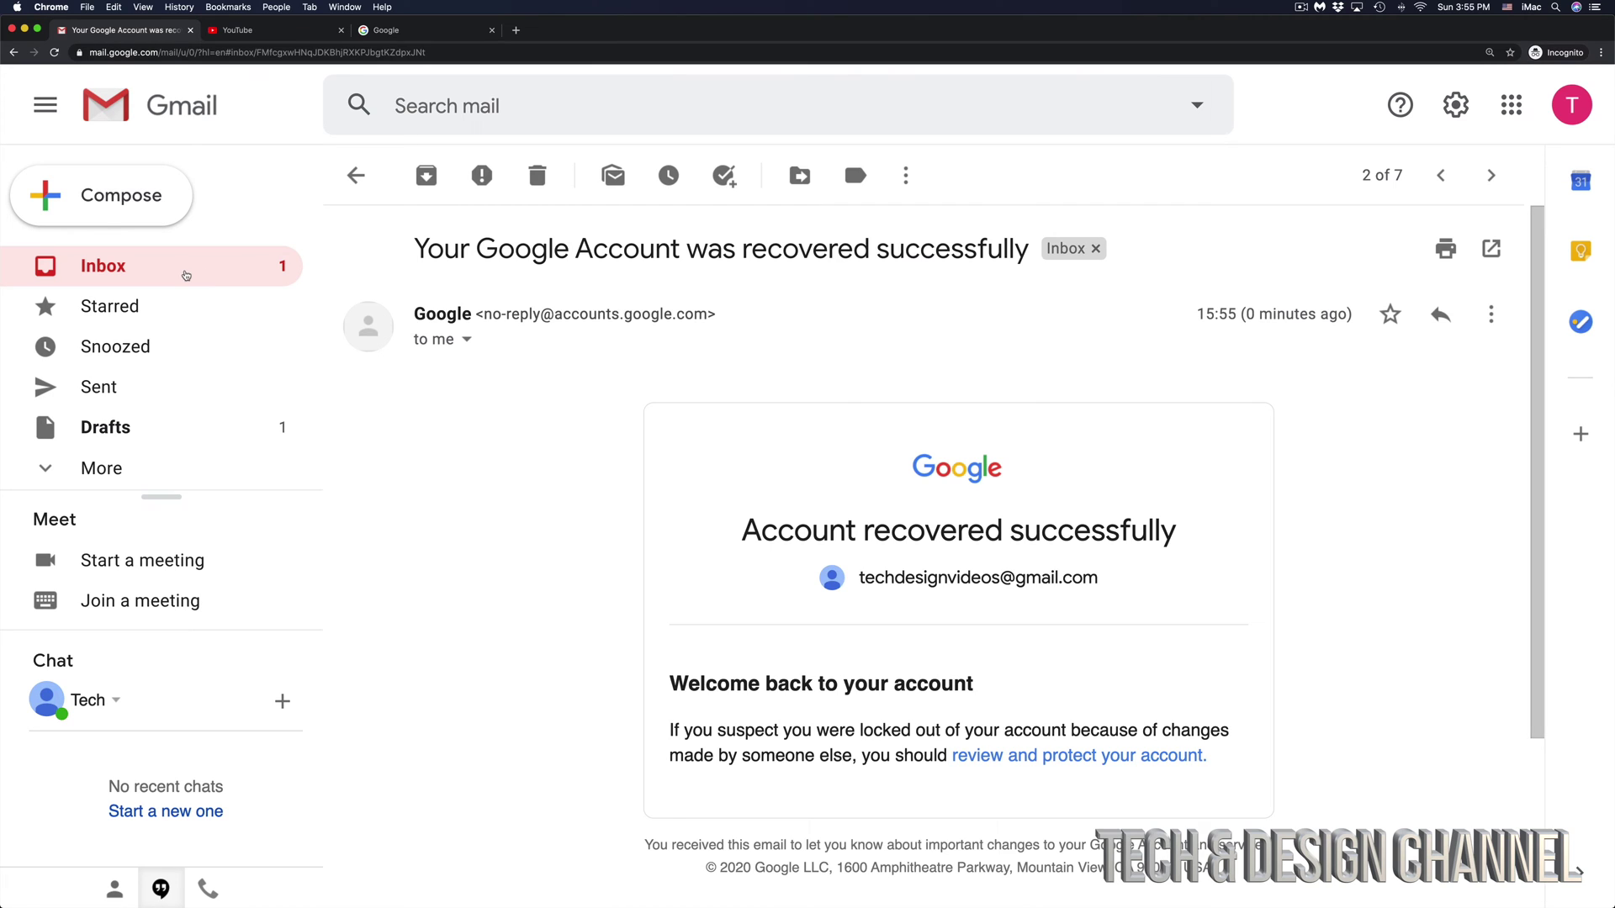
{"action": "left_click", "coordinate": [185, 274]}
{"action": "left_click", "coordinate": [845, 311]}
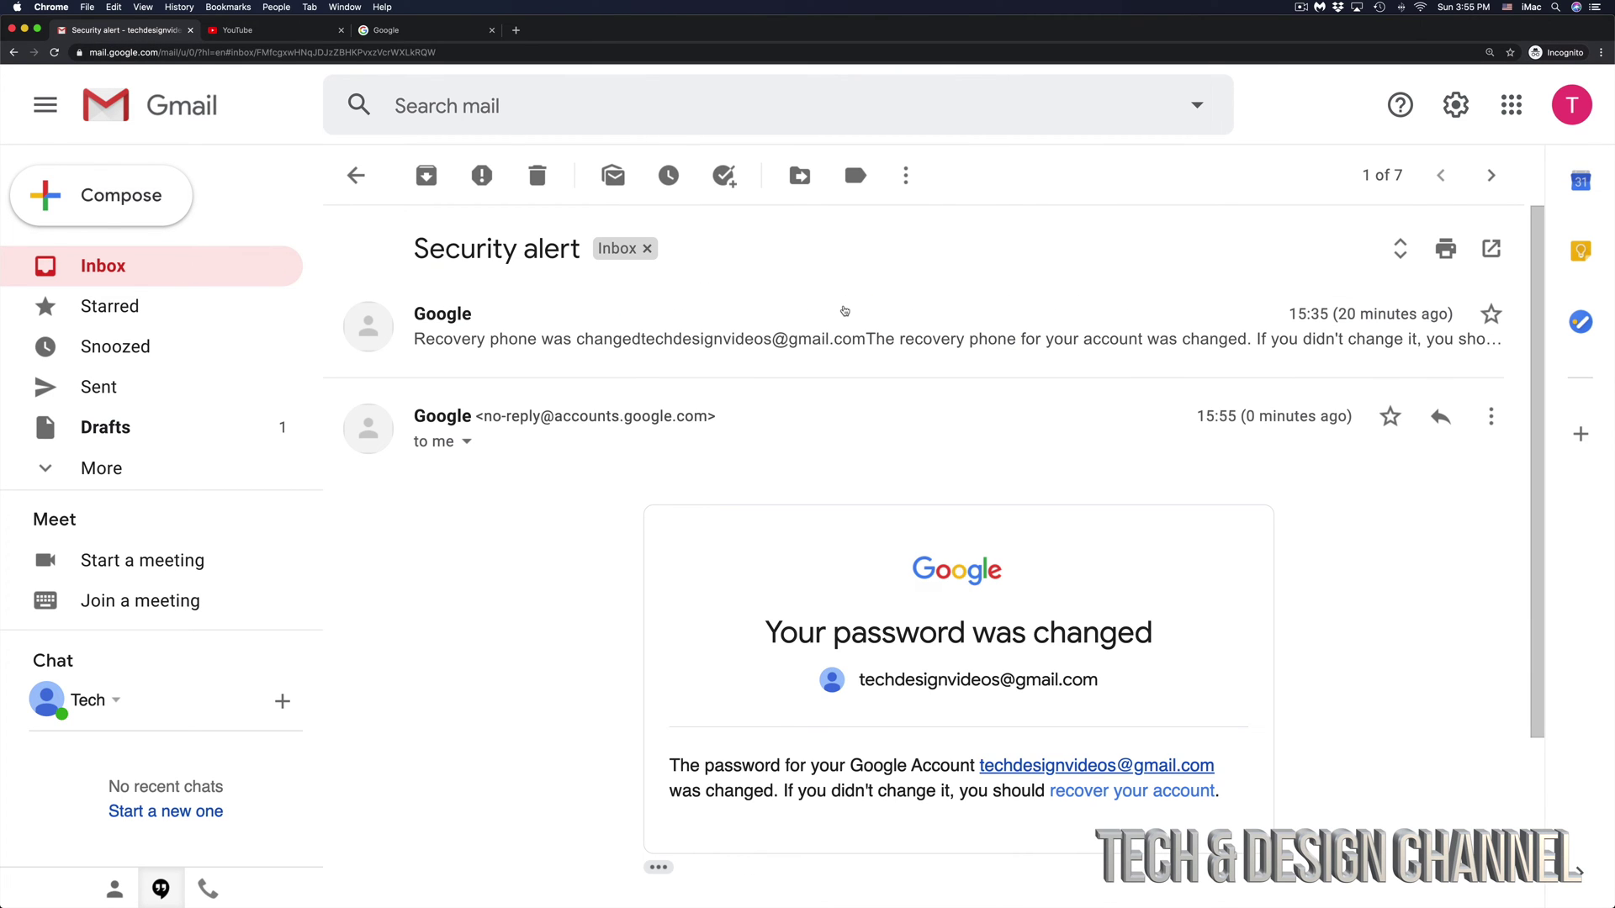
{"action": "left_click", "coordinate": [190, 282]}
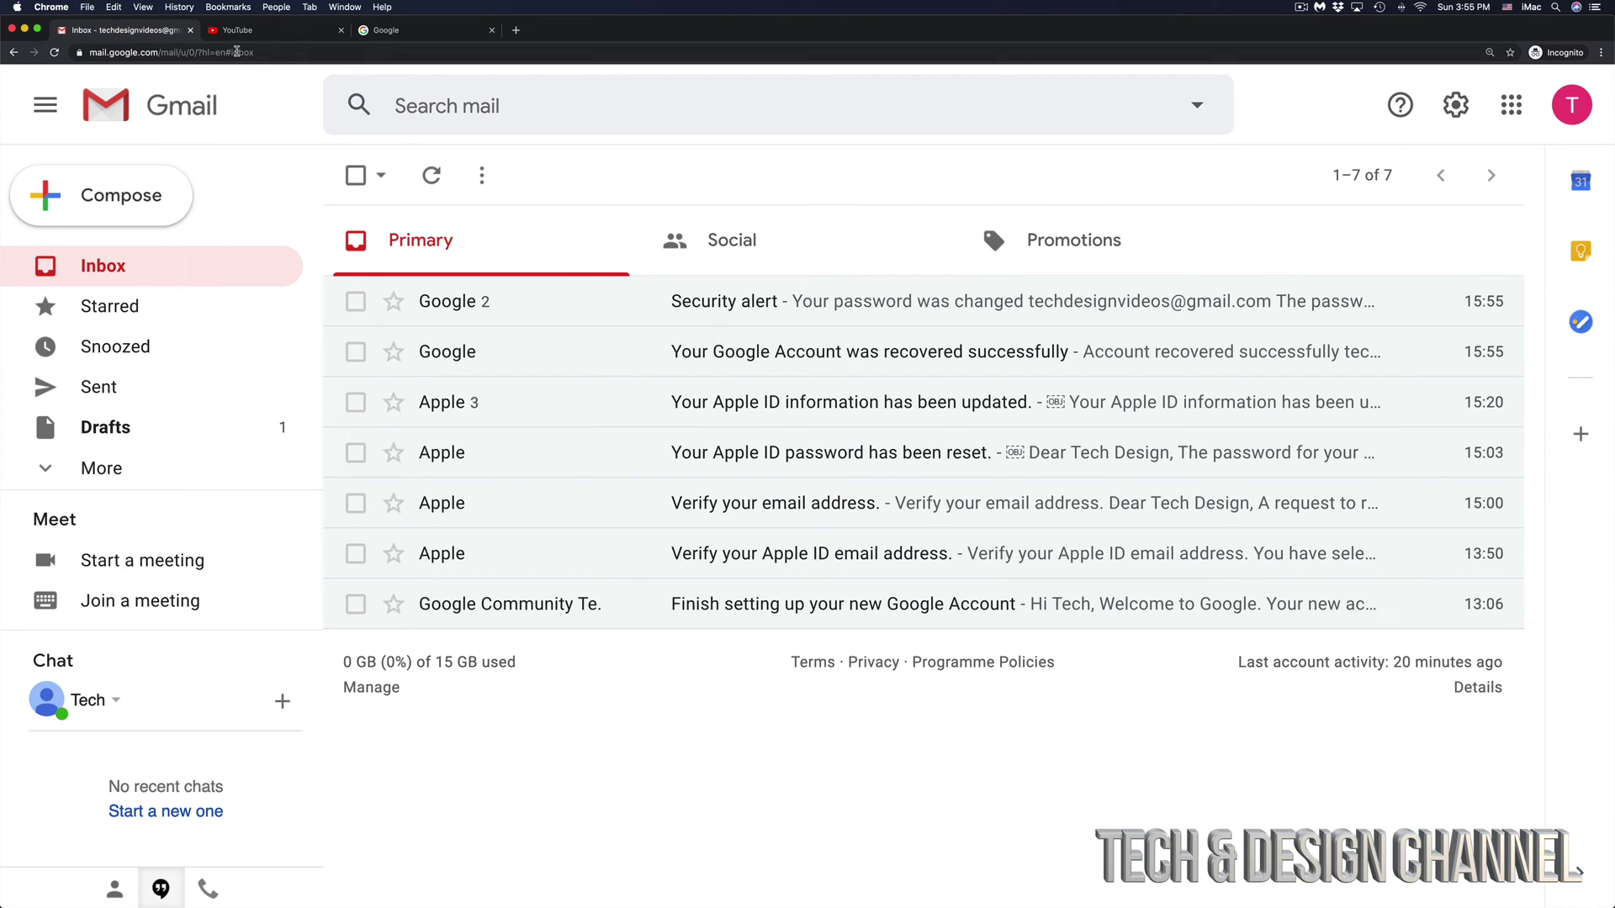
{"action": "left_click", "coordinate": [273, 36]}
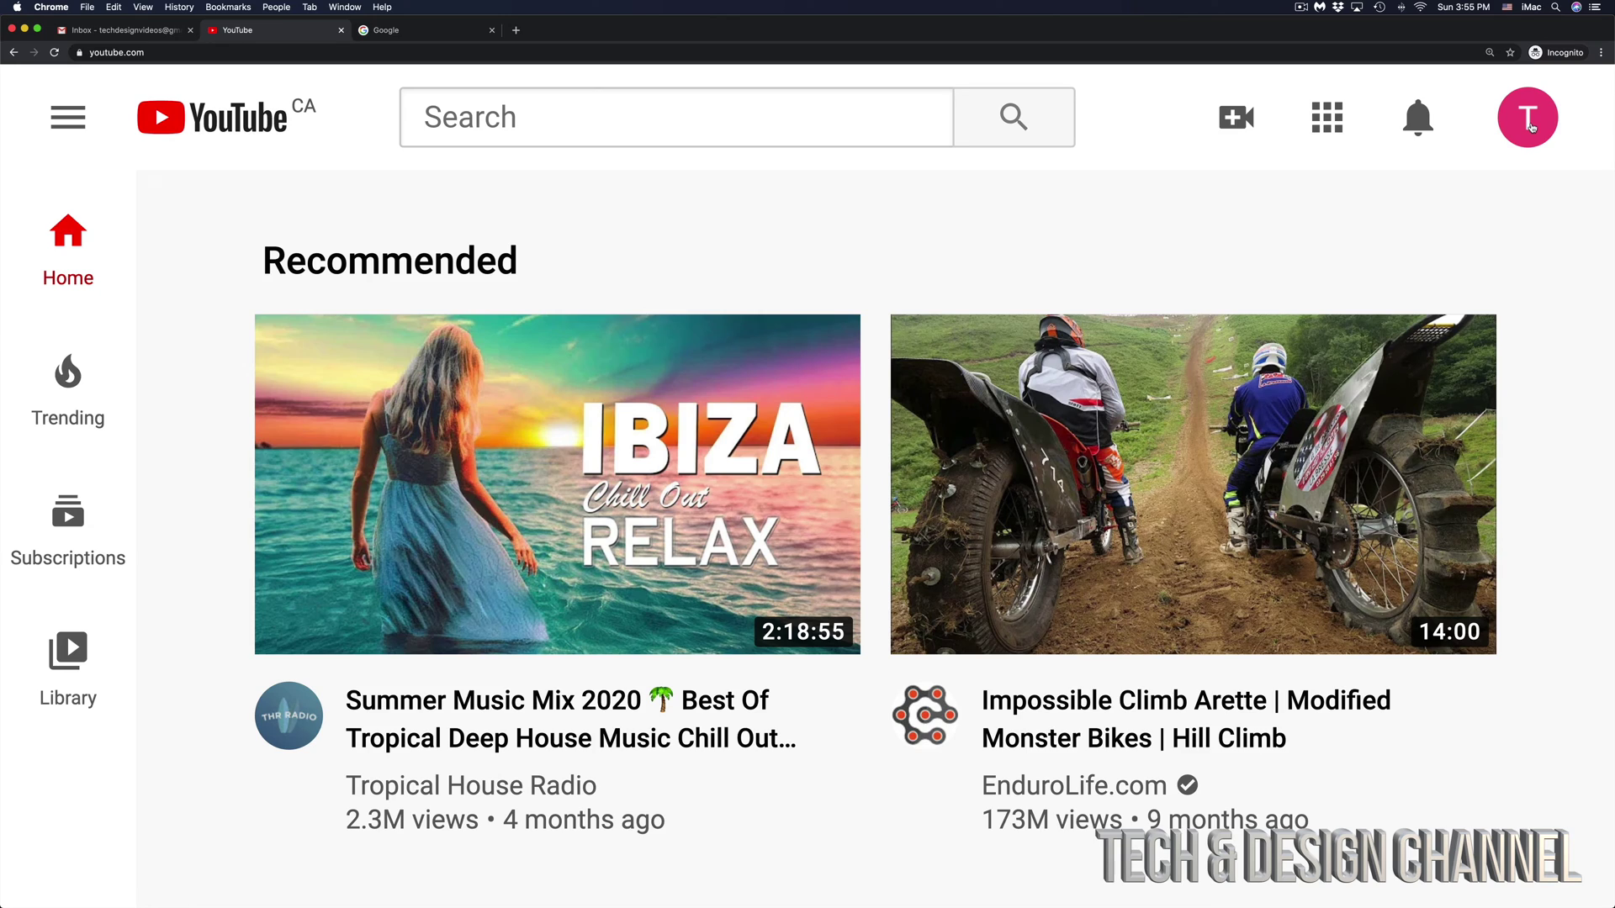
{"action": "left_click", "coordinate": [408, 30]}
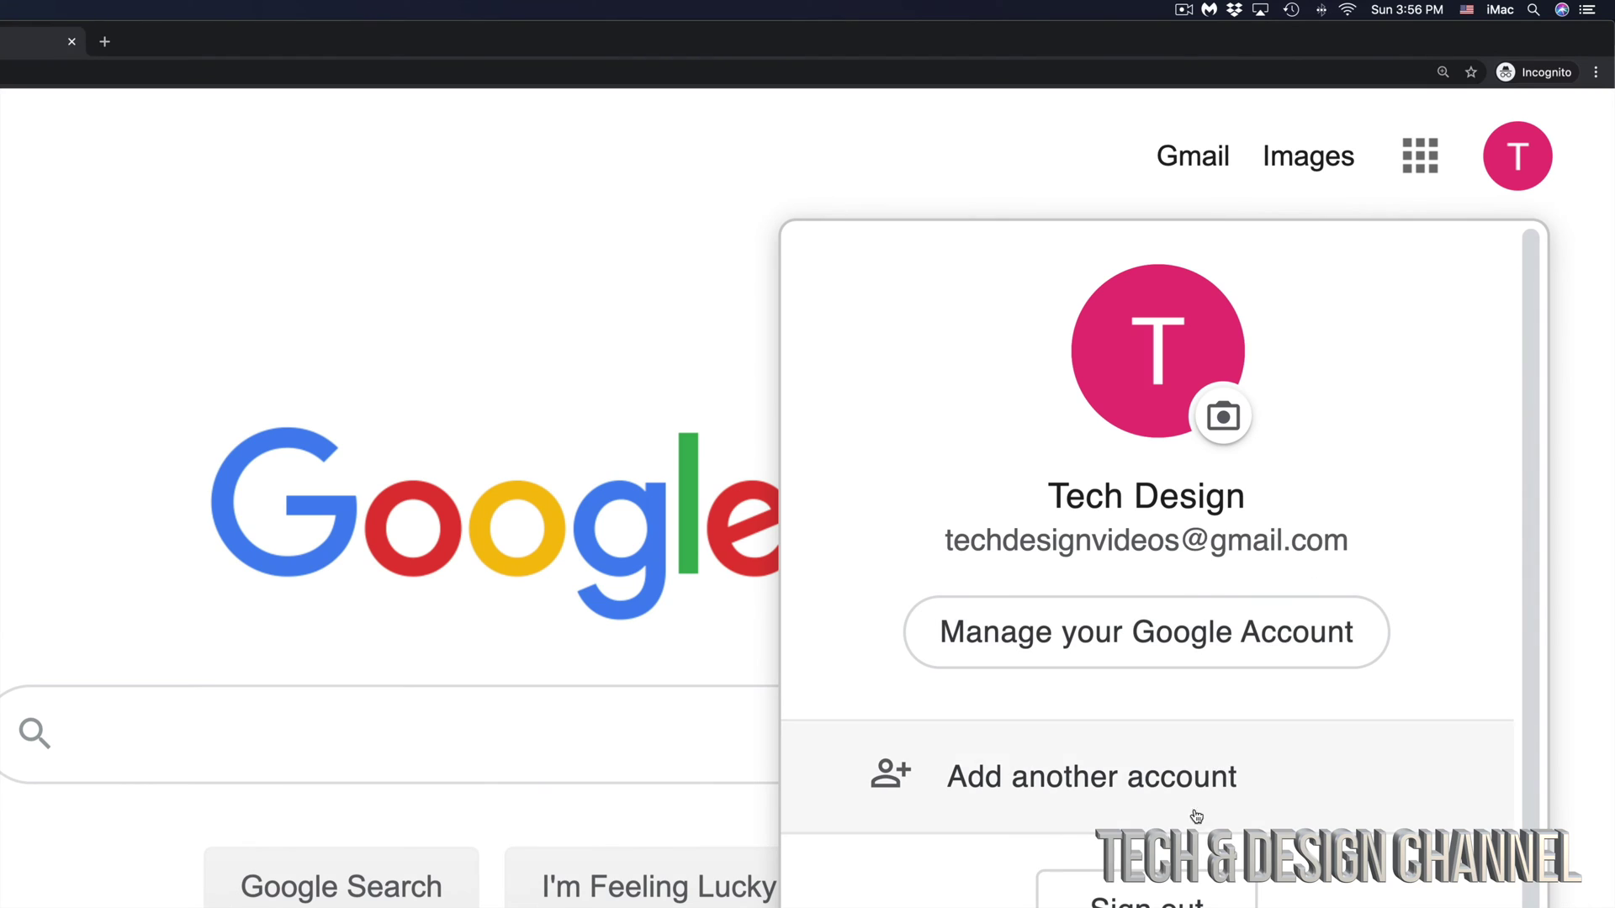
{"action": "left_click", "coordinate": [619, 262]}
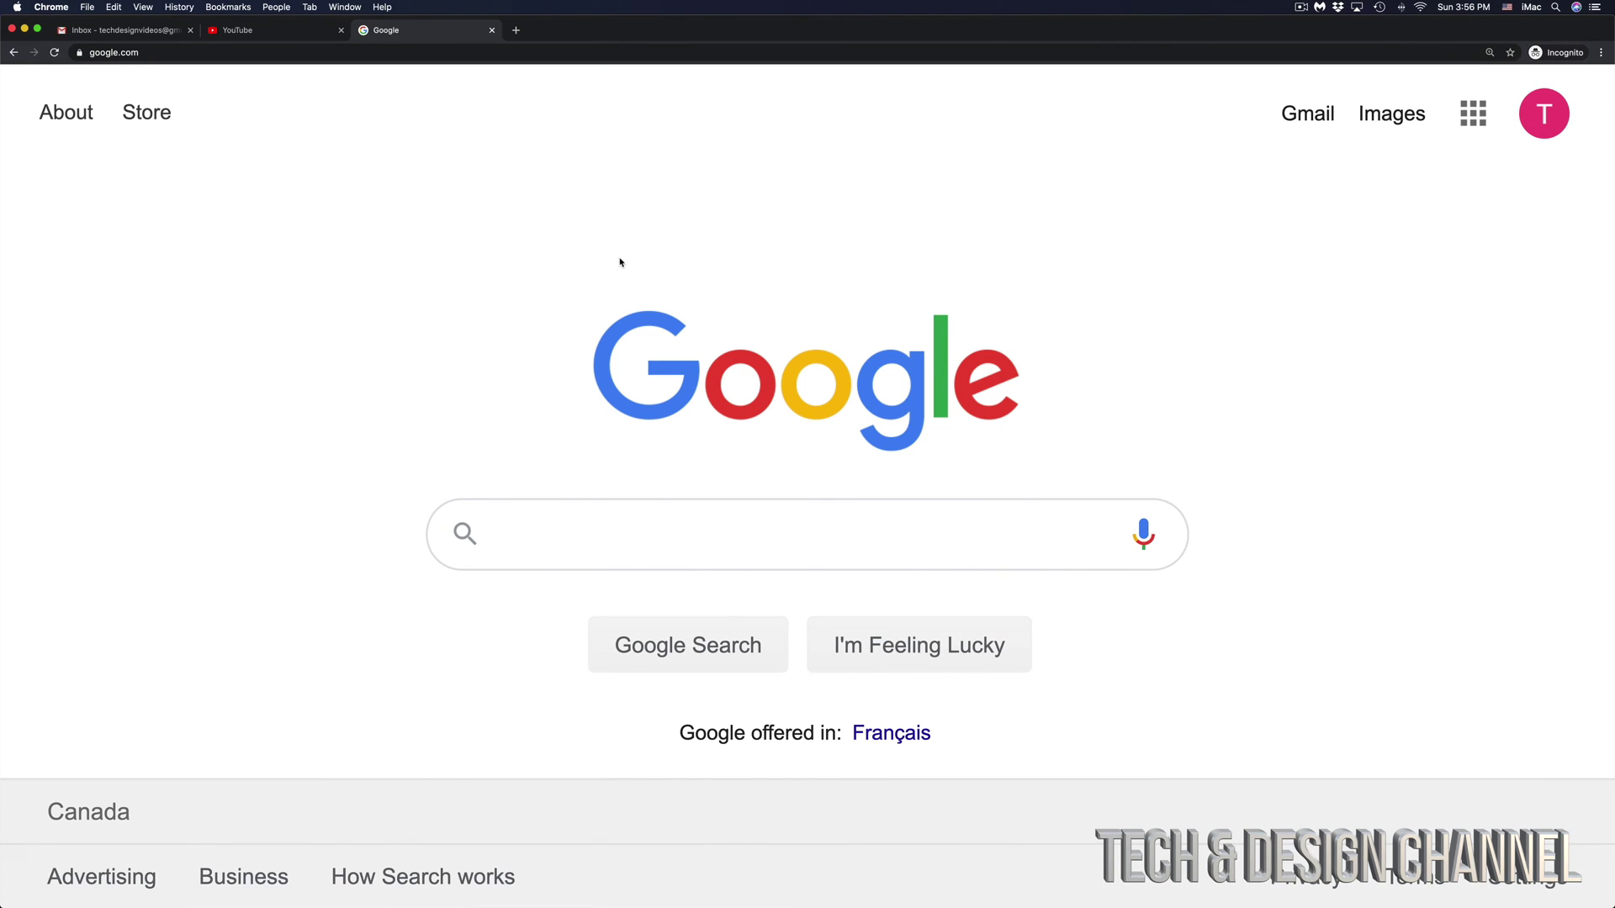
{"action": "left_click", "coordinate": [281, 38]}
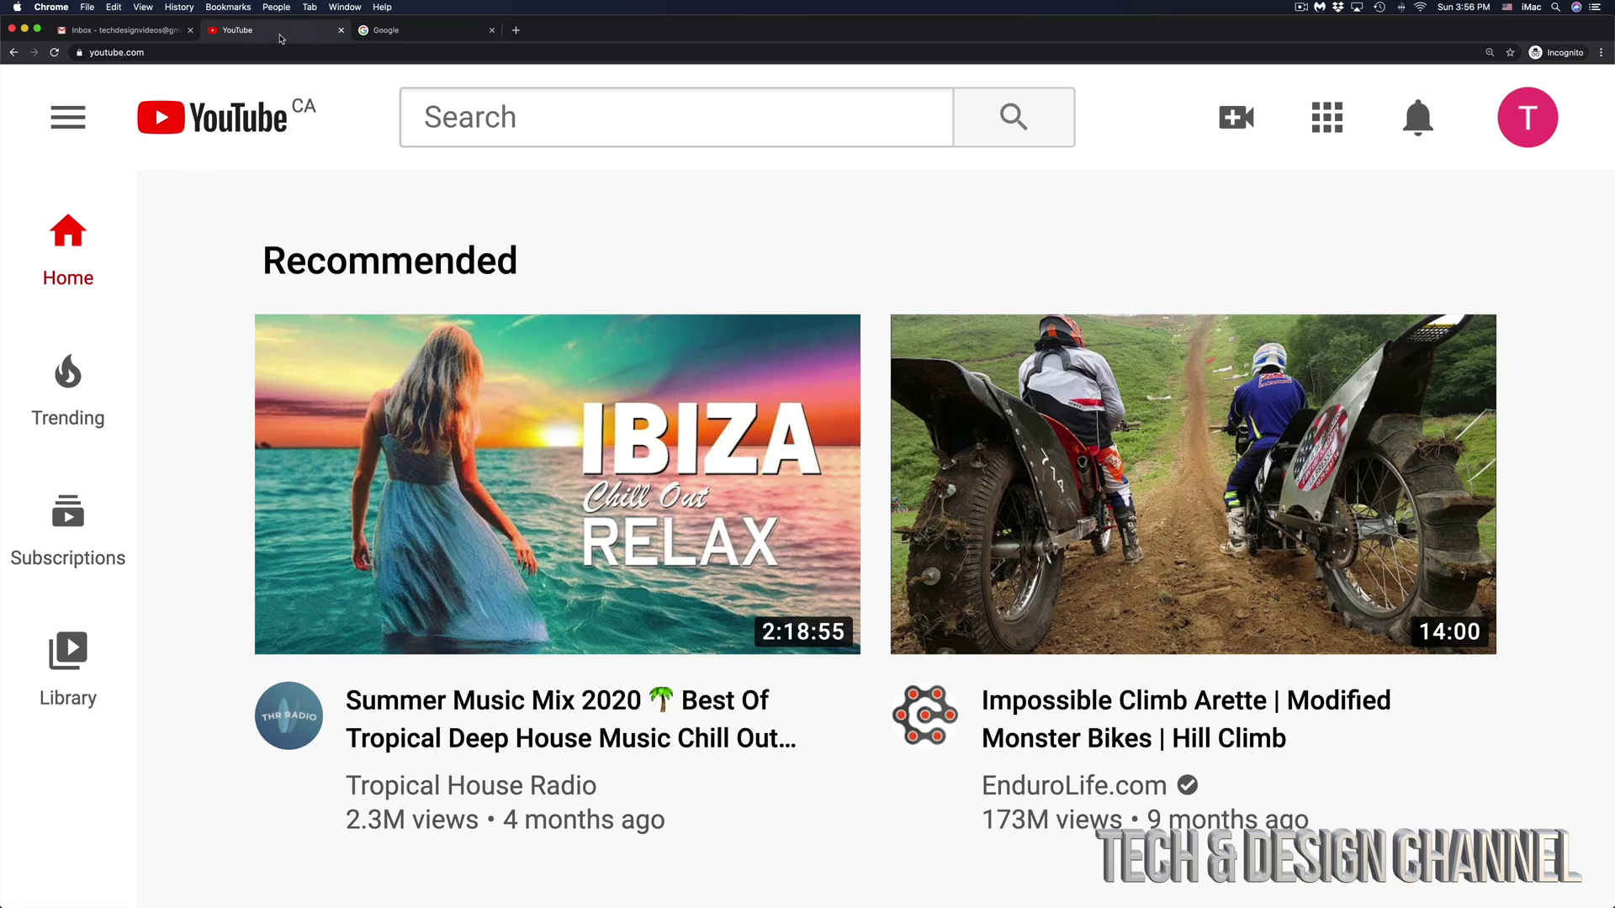
{"action": "left_click", "coordinate": [168, 34]}
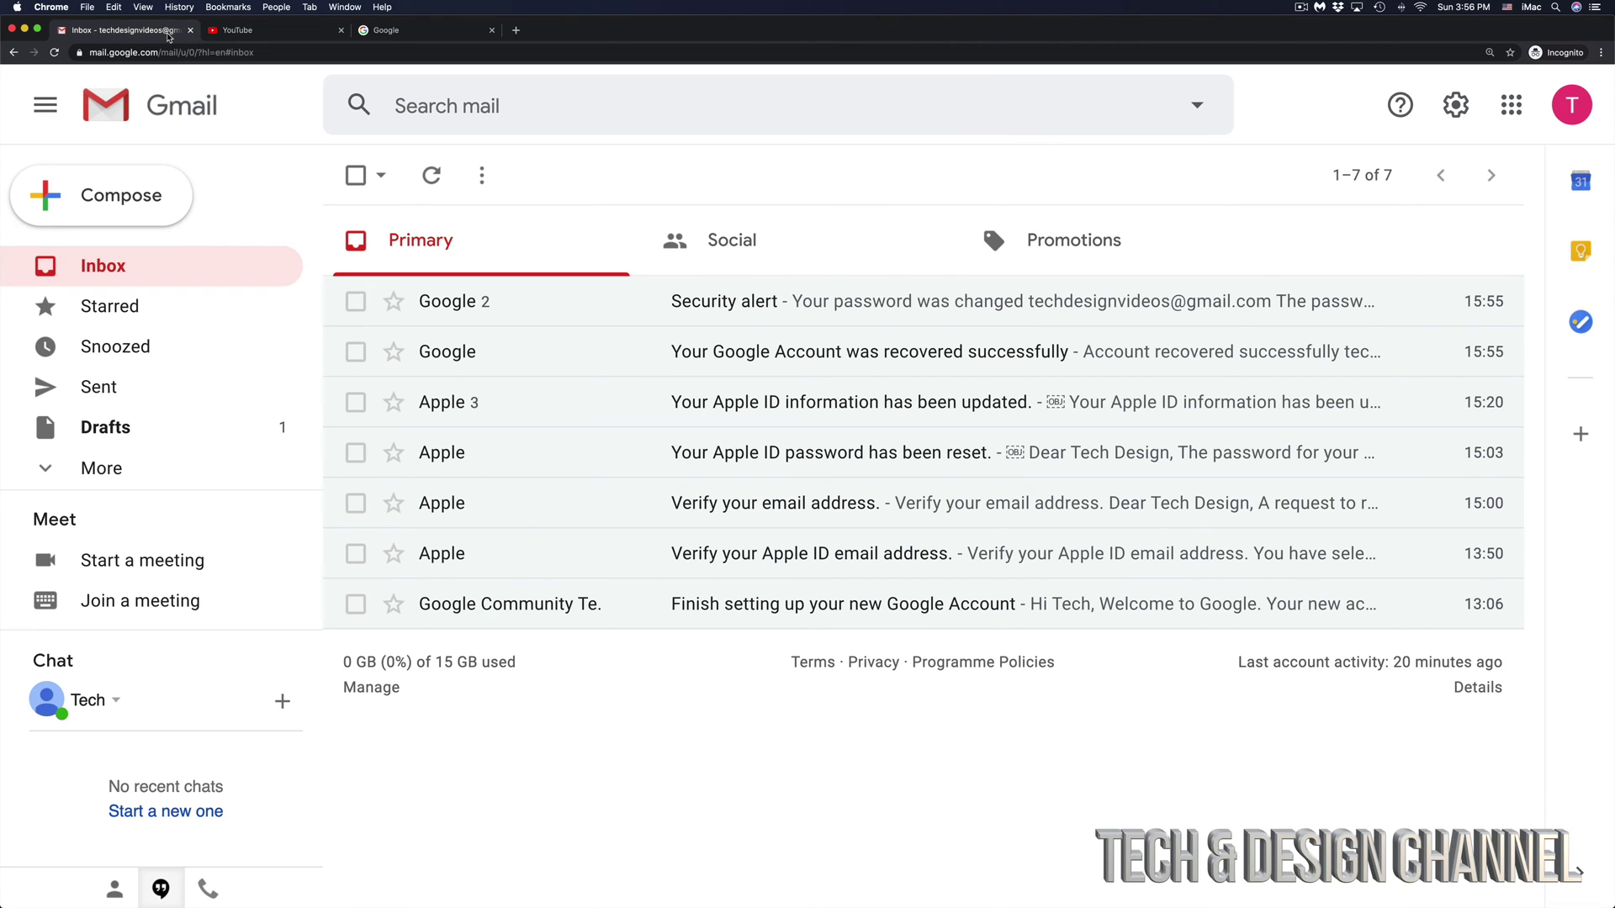